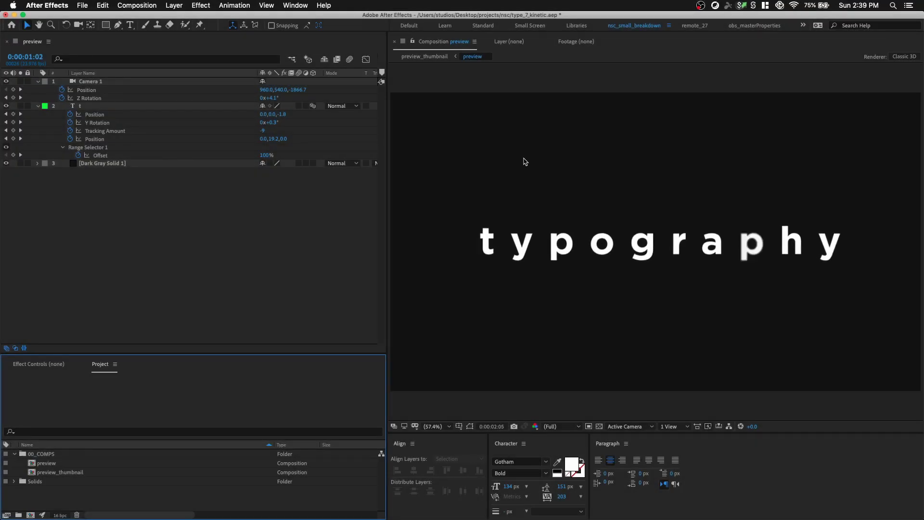
- Create Comp 1 at 1920×1080, 24 fps, with a 0:00:04:00 duration
key("super+n")
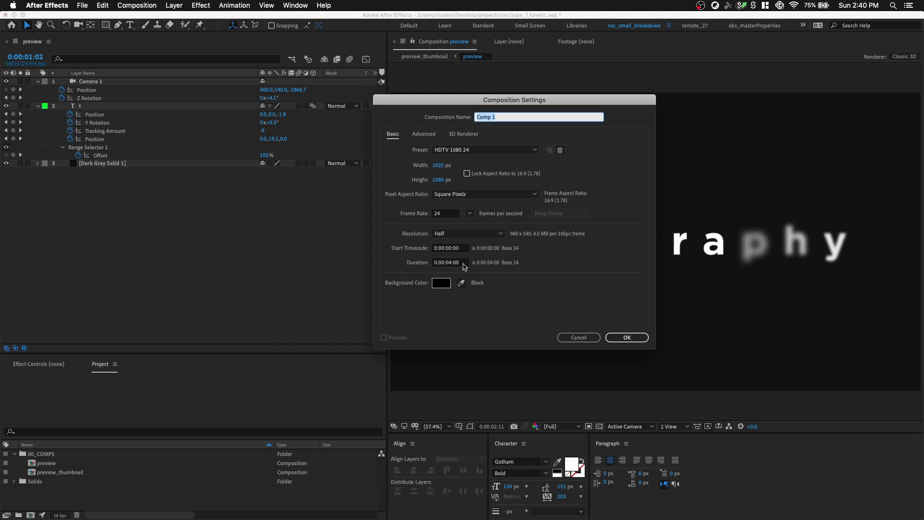
left_click(613, 338)
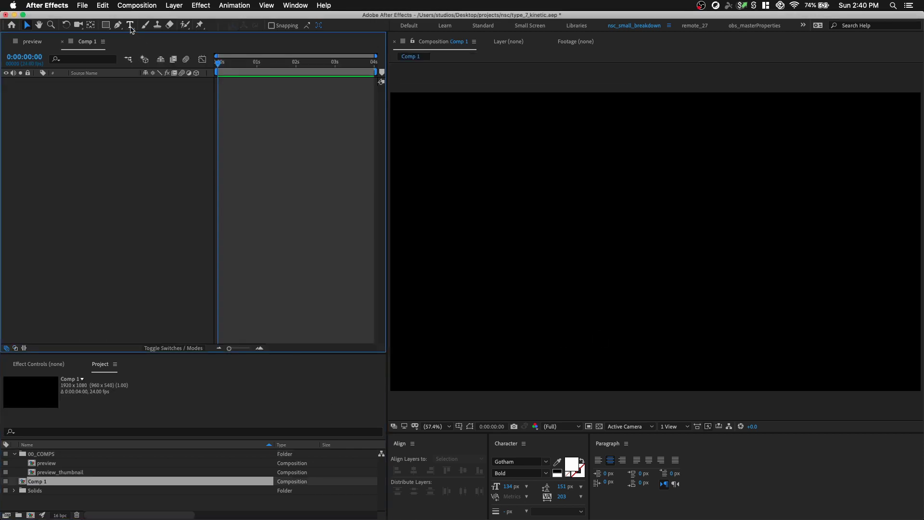
- Add a text layer reading 'typography' and centre it horizontally and vertically in the comp
left_click(130, 26)
left_click(491, 220)
type("typoh")
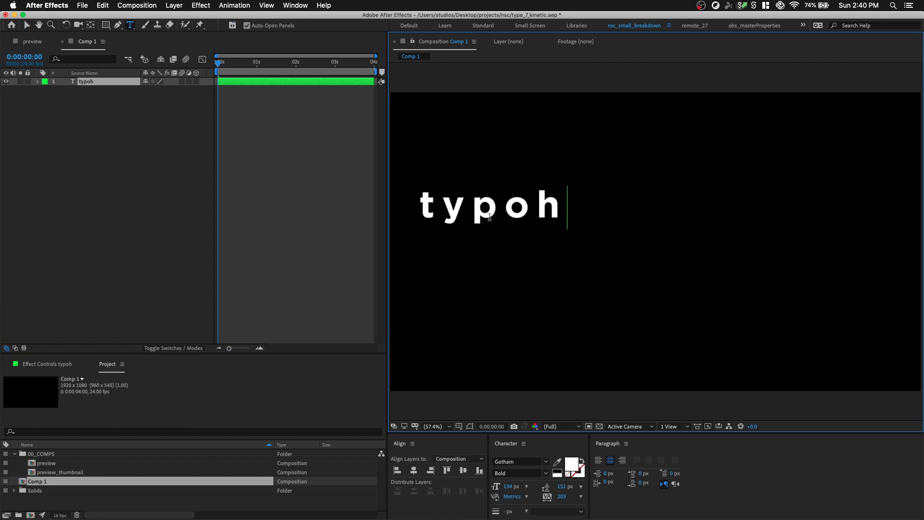
key("BackSpace")
type("graphy")
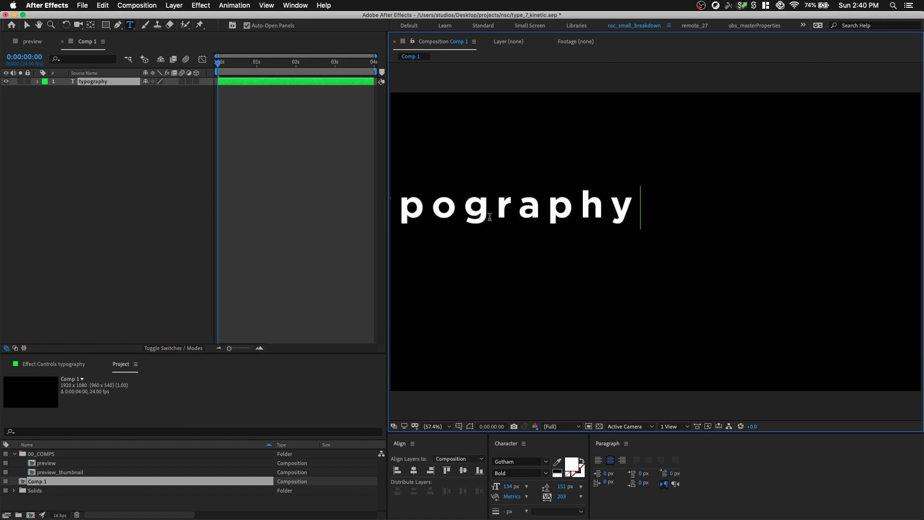
left_click(413, 470)
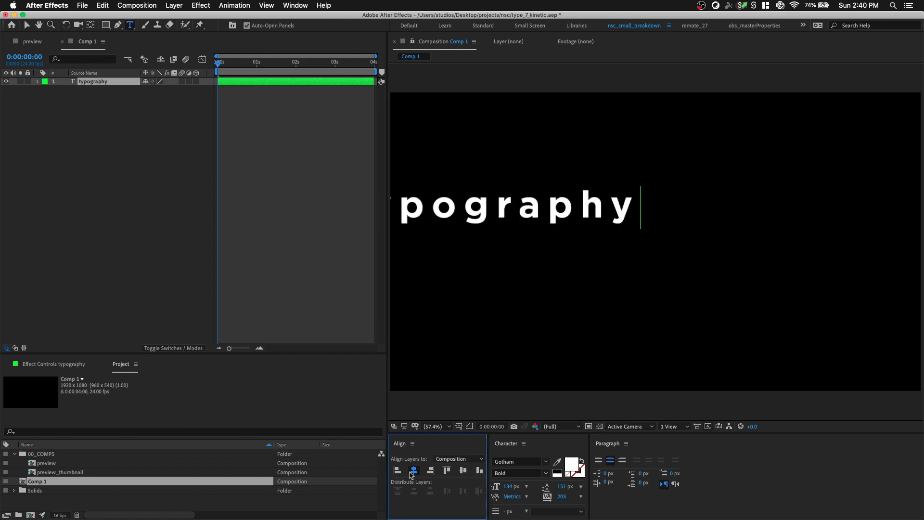
left_click(465, 472)
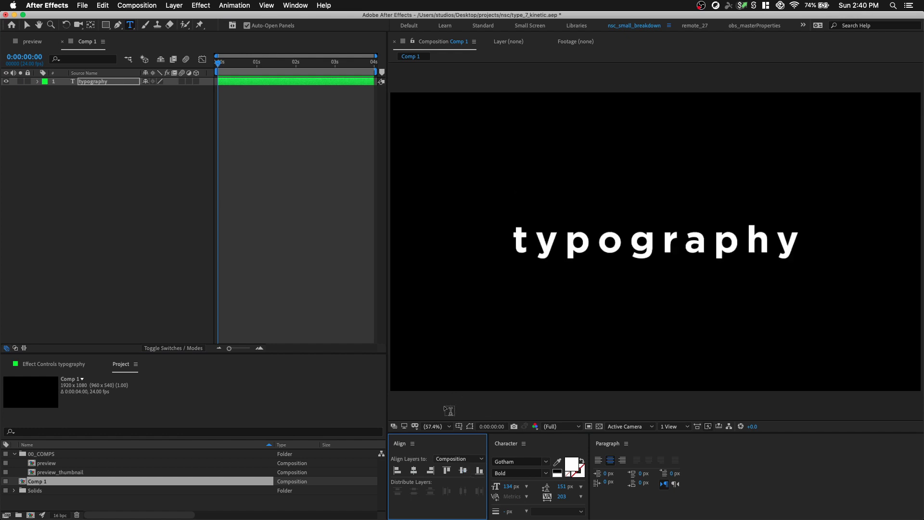
- Expand the typography layer's Text group and enable per-character 3D
left_click(27, 26)
left_click(41, 87)
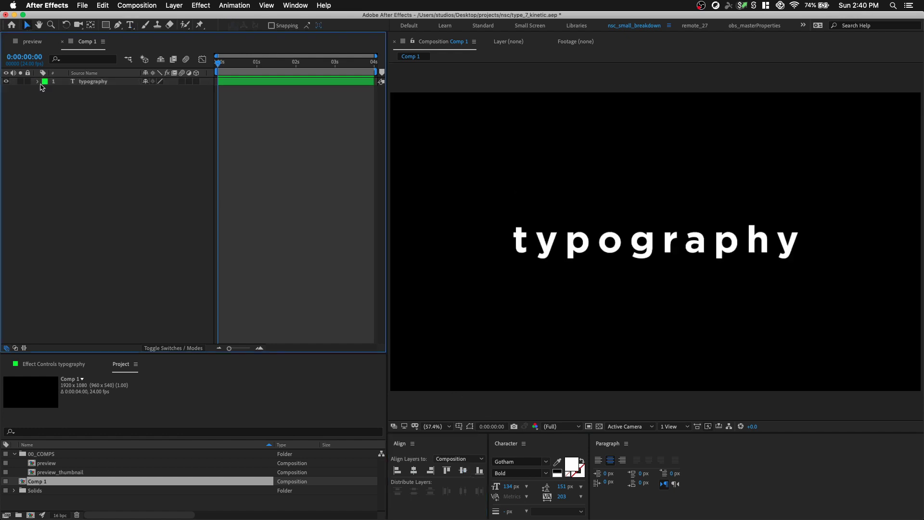
left_click(38, 81)
left_click(45, 90)
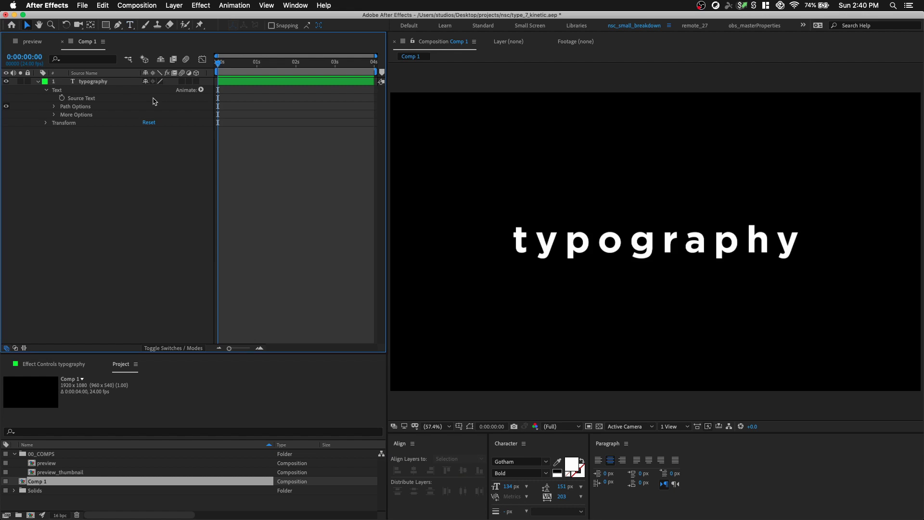
left_click(201, 90)
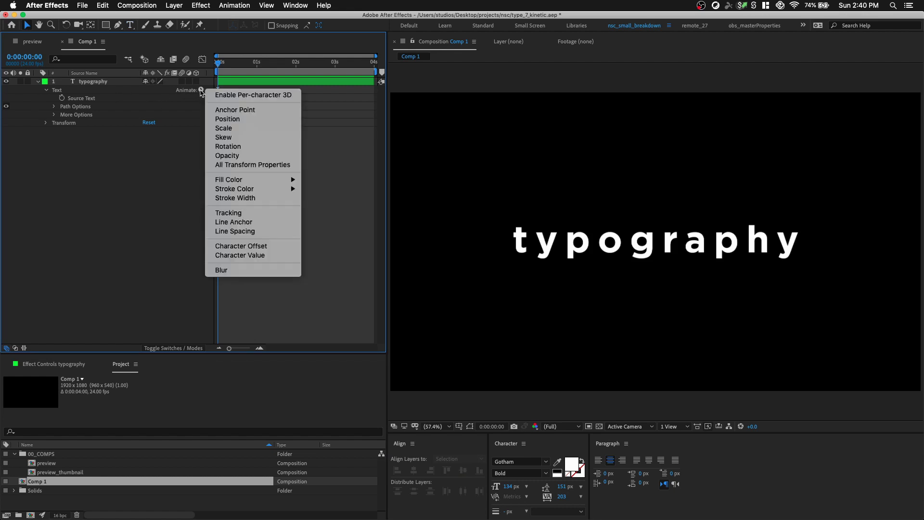
left_click(232, 97)
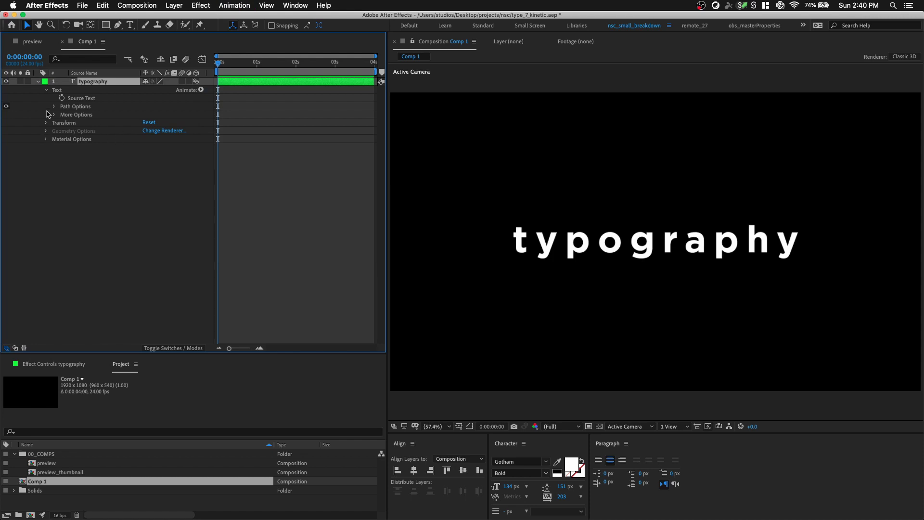
- Add a Position animator, then add Rotation and Tracking properties to Animator 1
left_click(201, 91)
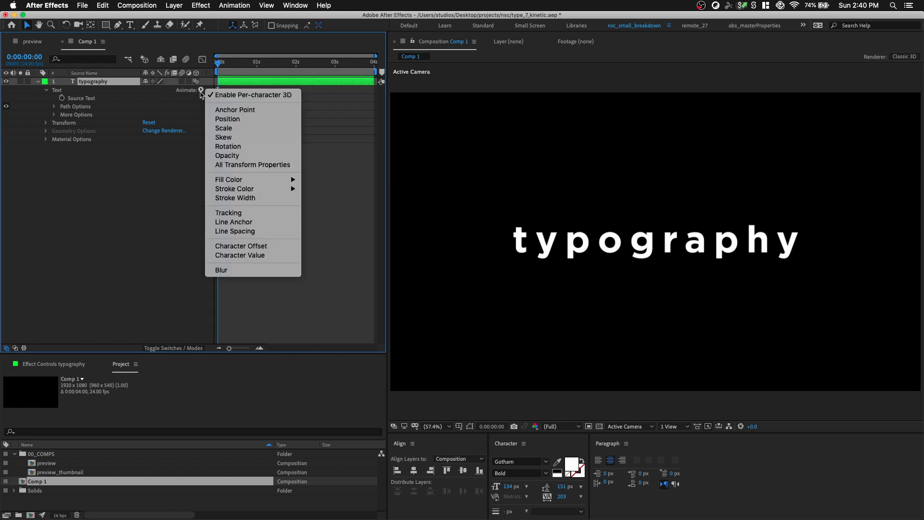
left_click(241, 119)
left_click(202, 123)
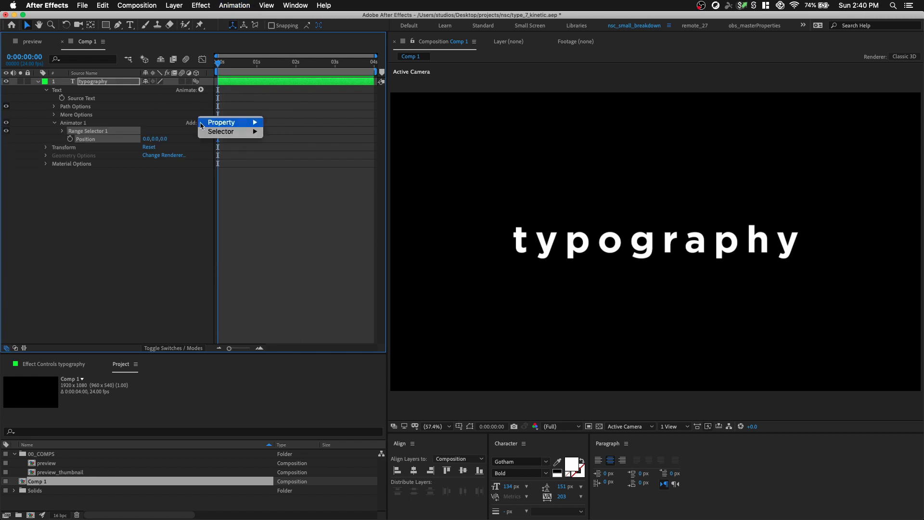
mouse_move(226, 122)
left_click(279, 171)
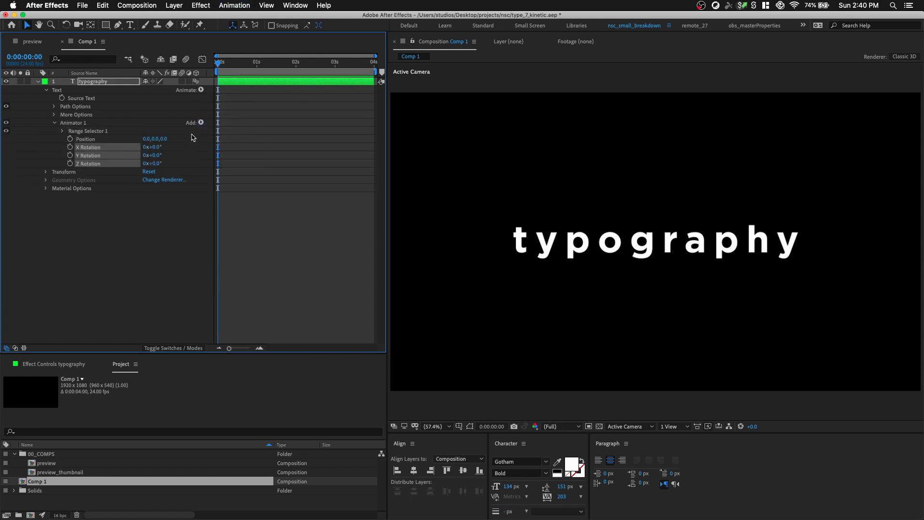
left_click(201, 124)
mouse_move(235, 123)
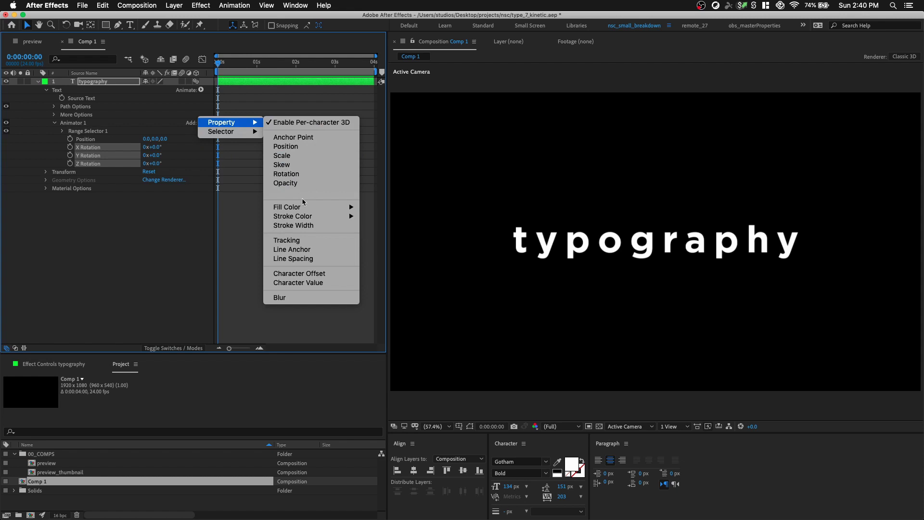
left_click(281, 239)
left_click(169, 218)
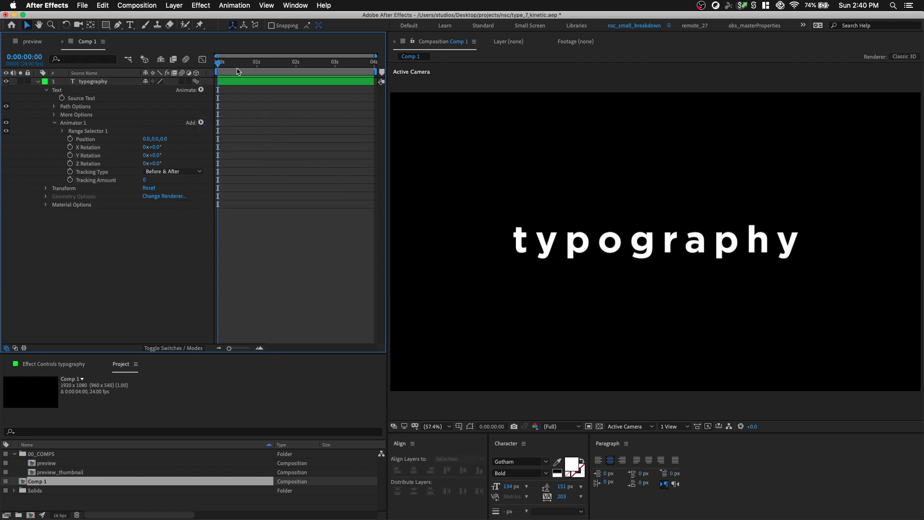
- At 0:00:00:23, set keyframes on Position, Y Rotation and Tracking Amount
left_click_drag(224, 63, 256, 70)
left_click(70, 139)
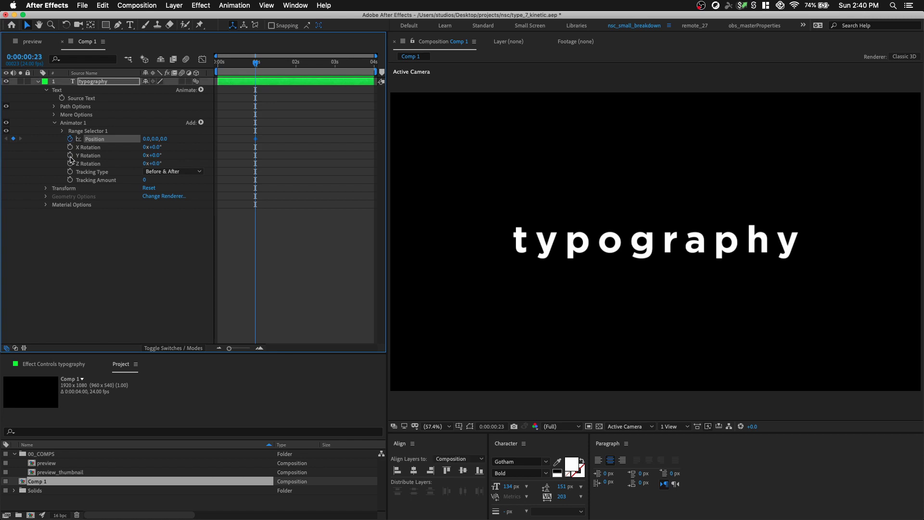
left_click(70, 155)
left_click(70, 180)
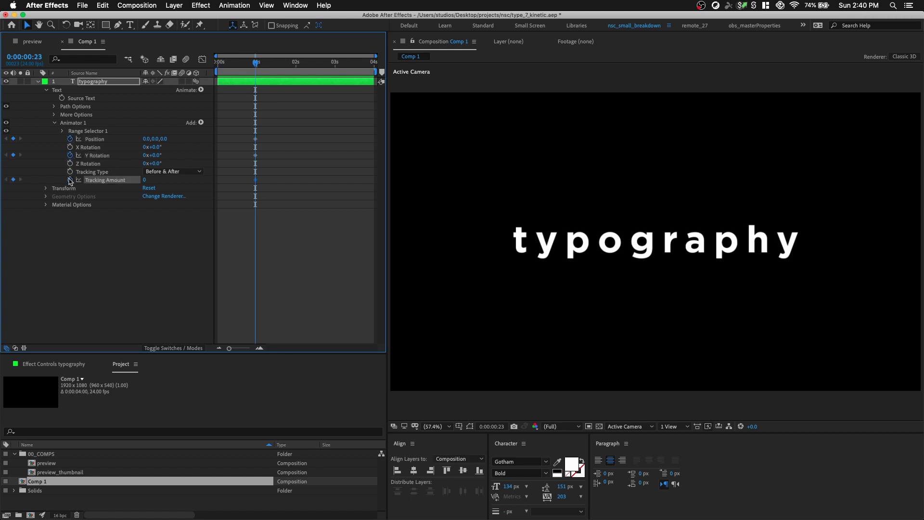
- At 0s, set Y Rotation 90°, Tracking 20 and Position Z -2516, then preview
left_click_drag(233, 74, 204, 72)
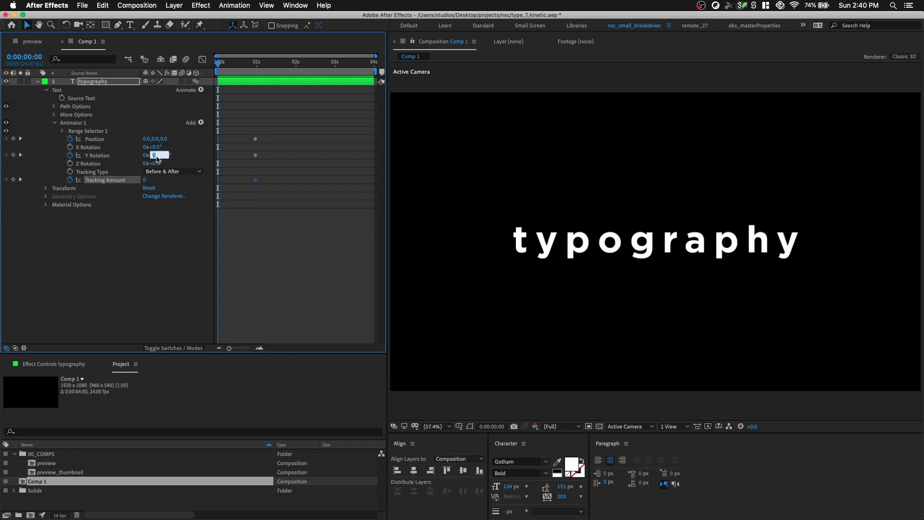
type("90")
key("Return")
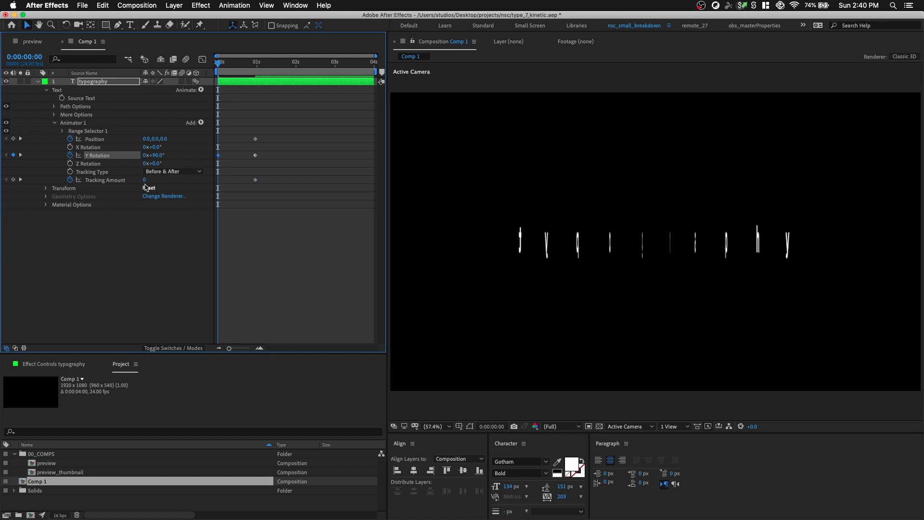
type("20")
key("Return")
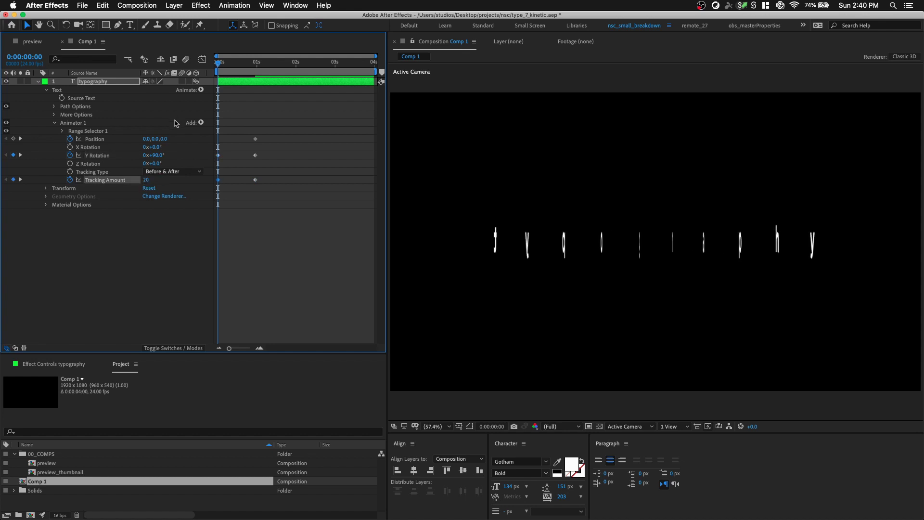
left_click_drag(165, 138, 77, 163)
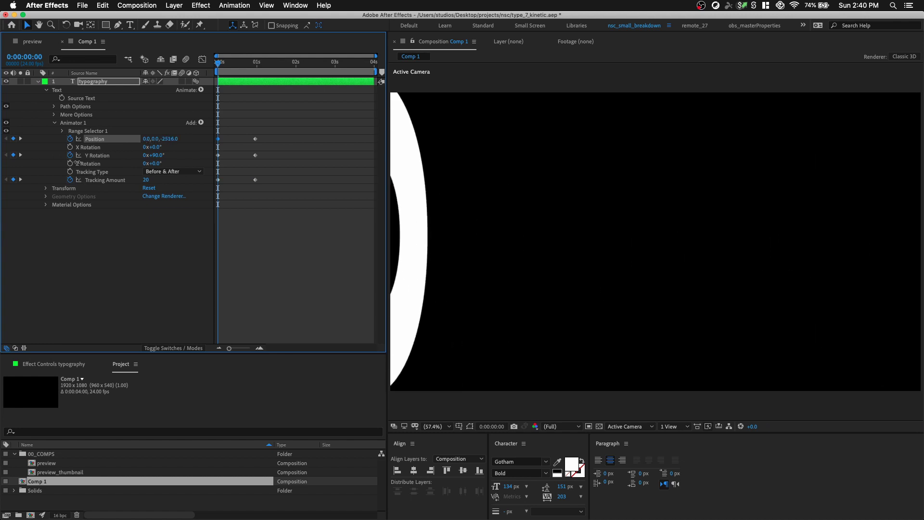
key("space")
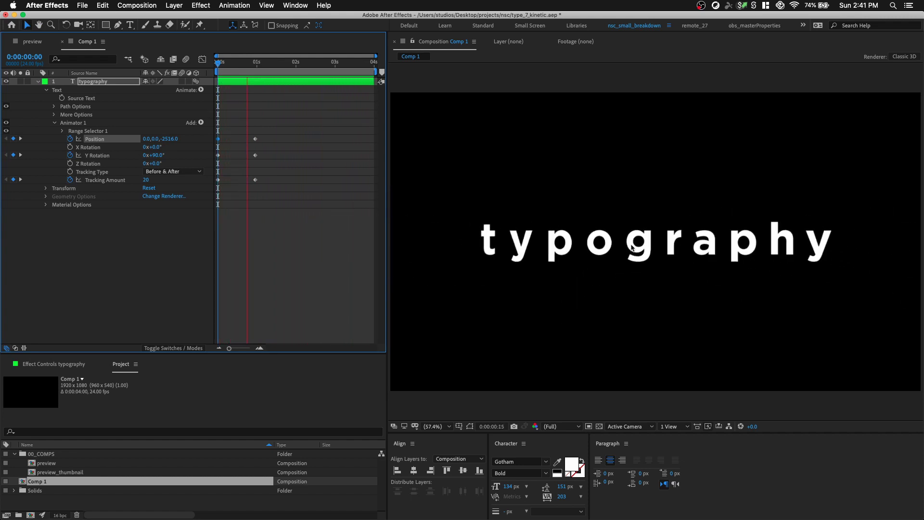
key("space")
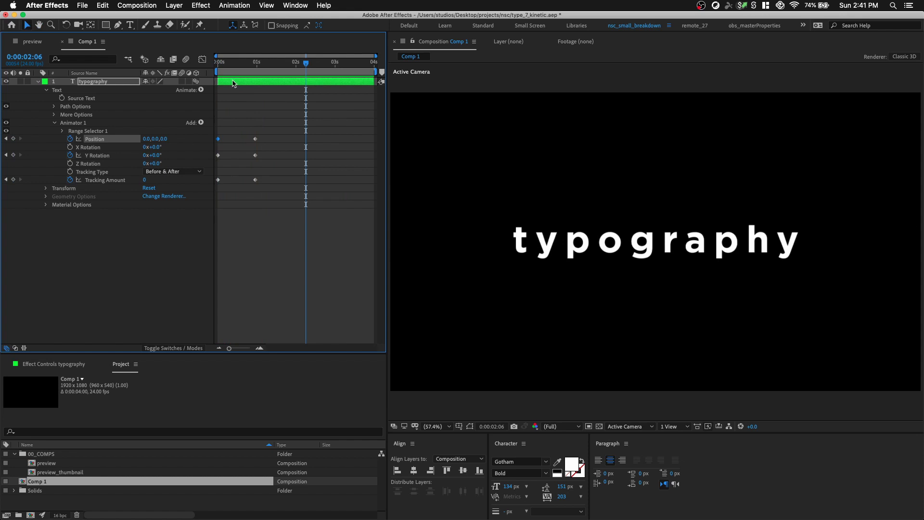
left_click_drag(230, 69, 252, 71)
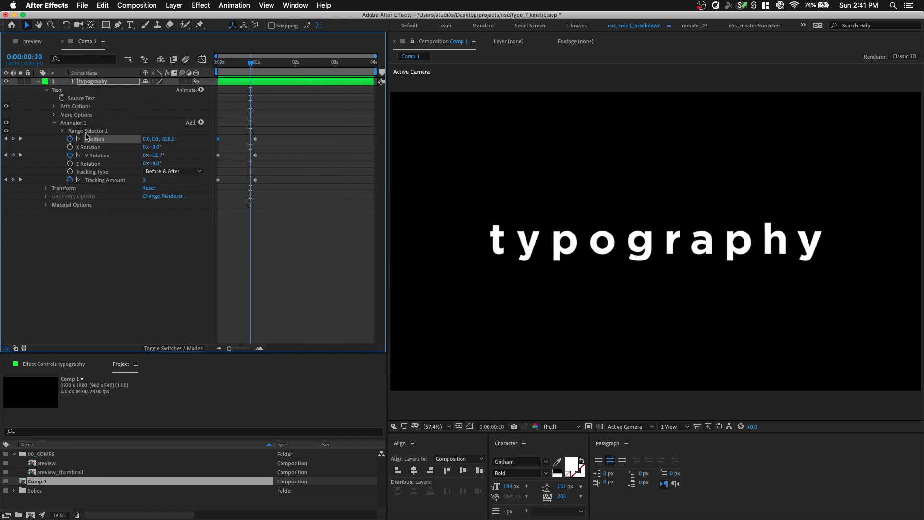
- Give Position the expression z = time*50; value+[0,0,z] and preview from the start
left_click(72, 140, "alt")
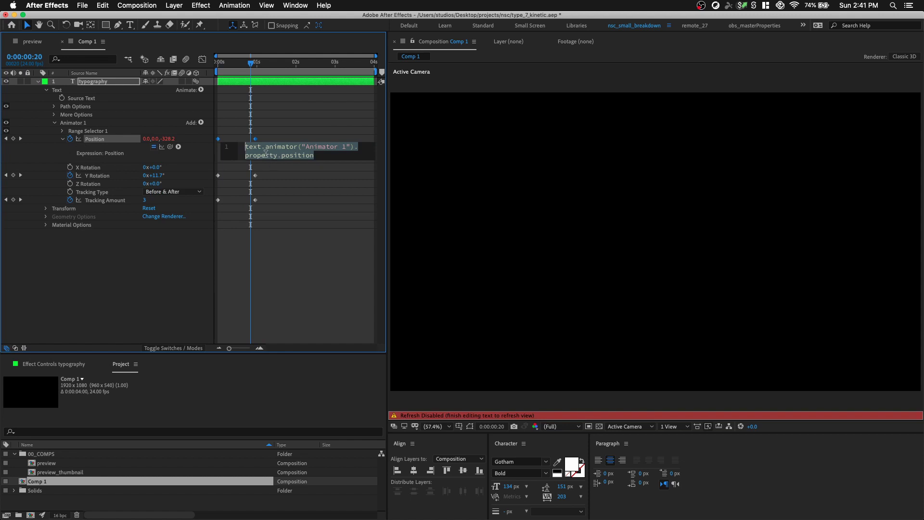
type("z = t")
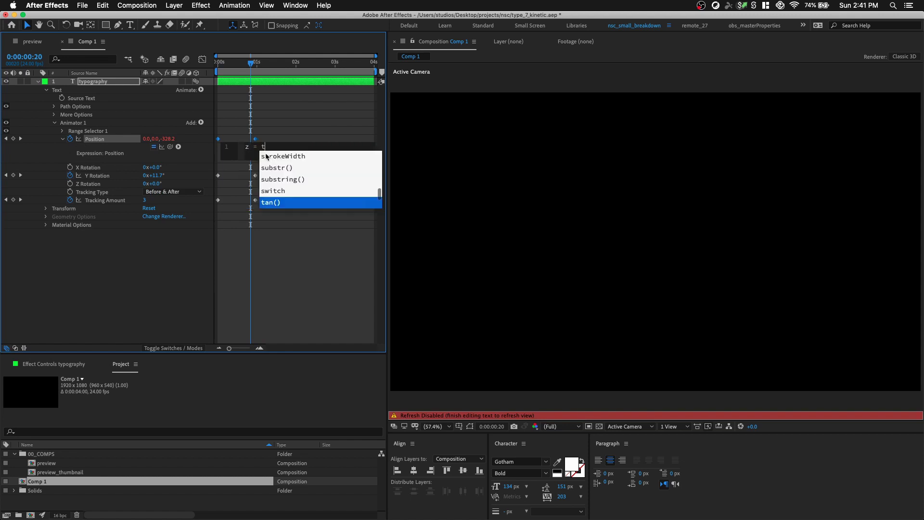
type("ime*5")
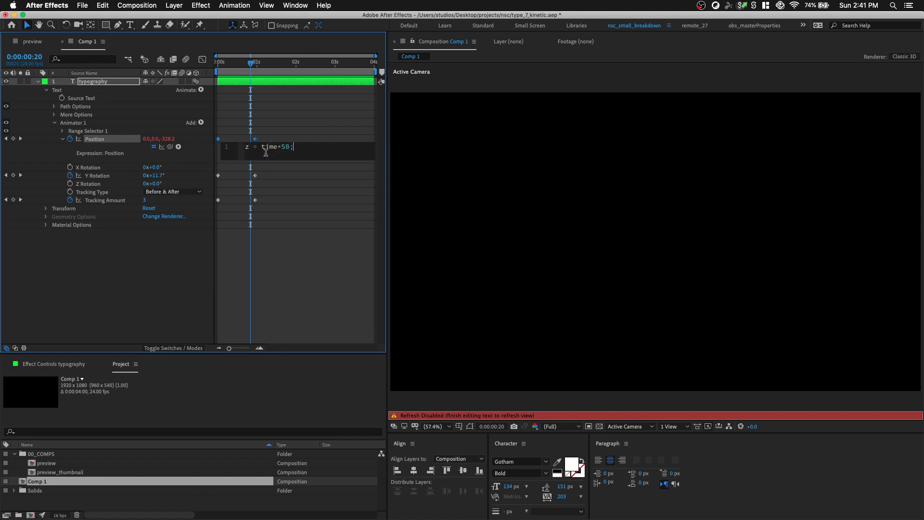
type("0;")
key("Return")
type("value")
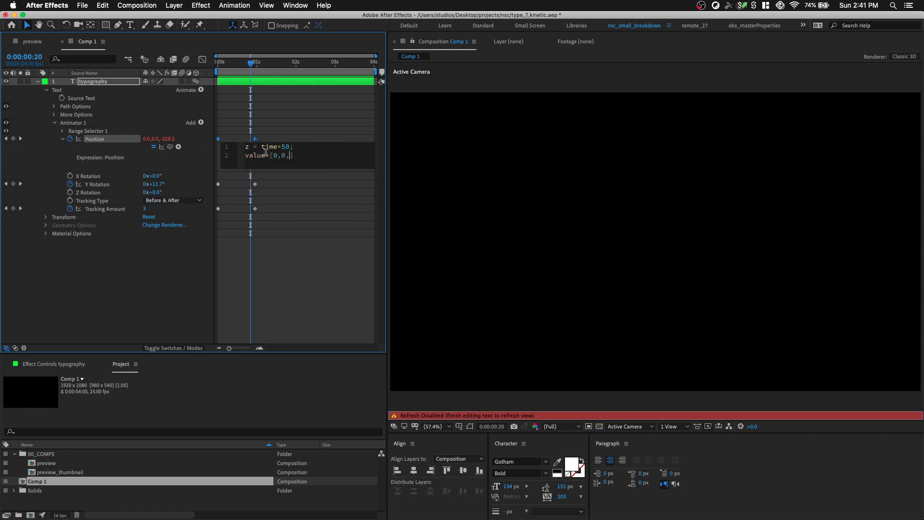
type("+[0,0,z")
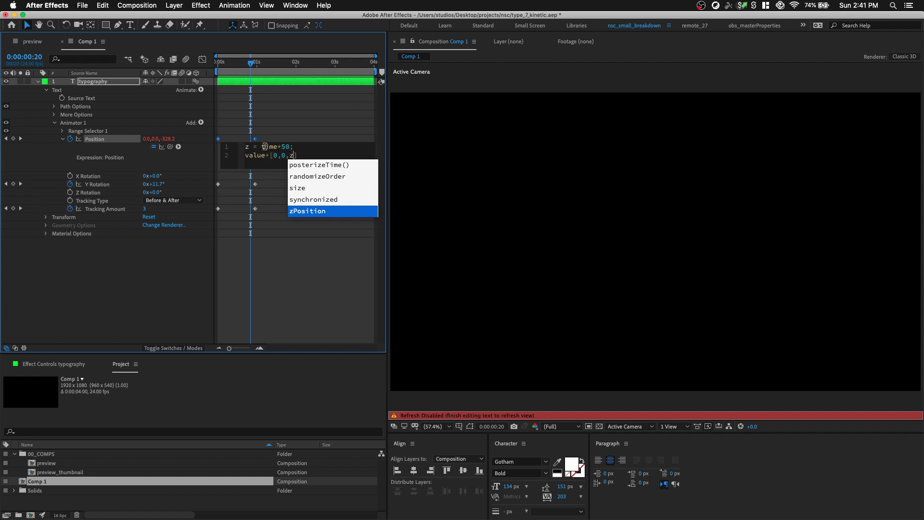
left_click_drag(256, 149, 284, 148)
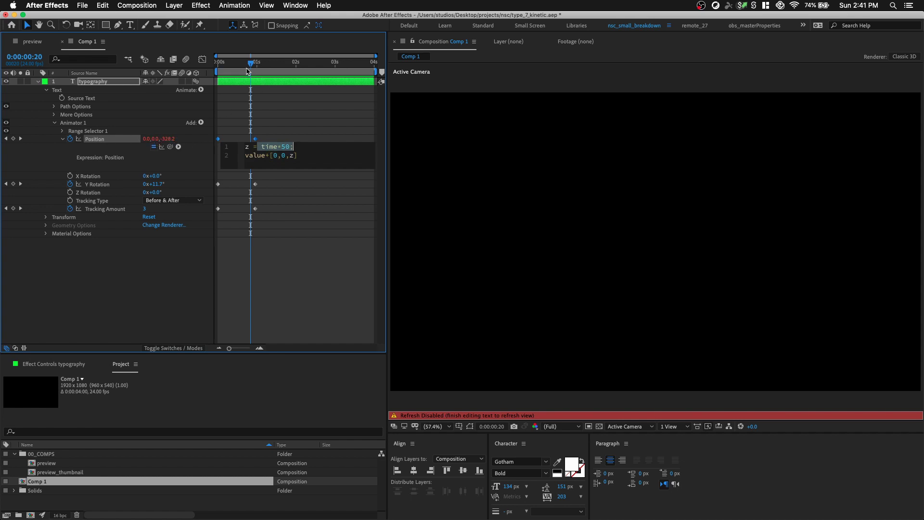
left_click_drag(247, 72, 226, 73)
key("space")
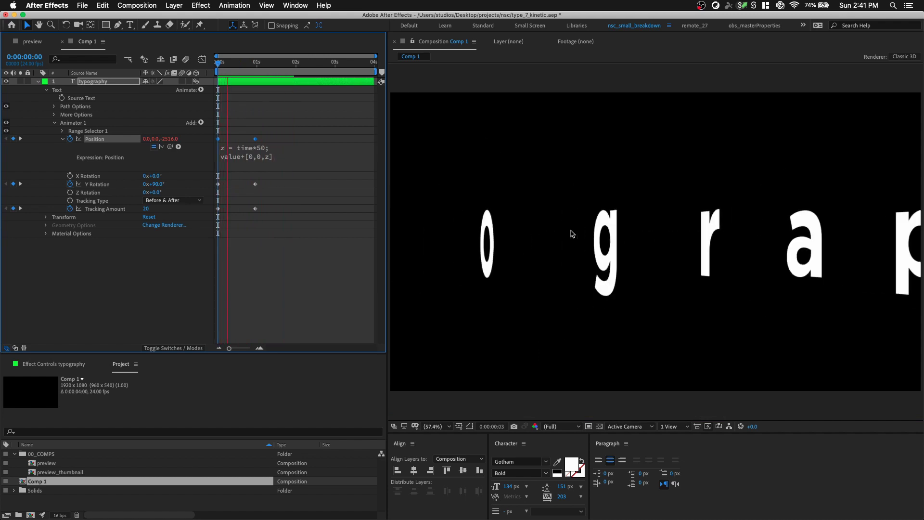
- Set the viewer preview resolution to Half
left_click(561, 426)
left_click(549, 436)
left_click(553, 427)
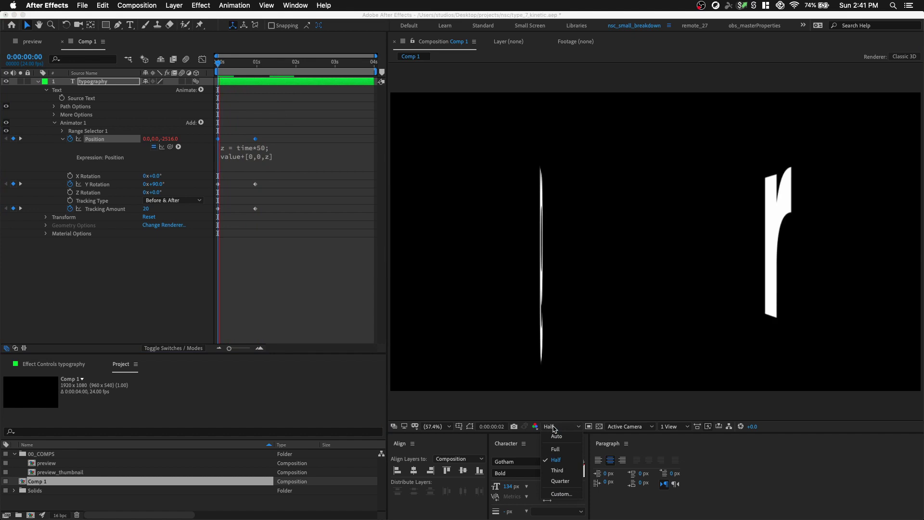
left_click(287, 291)
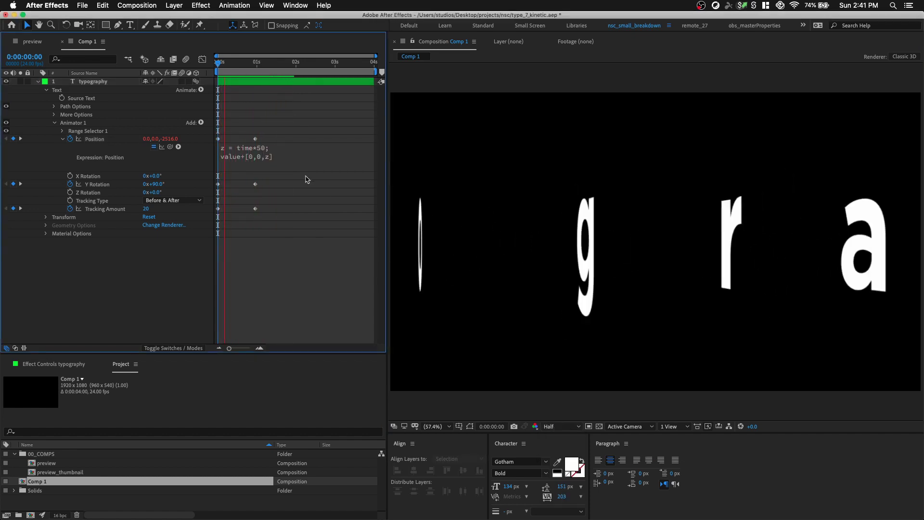
- Rename Animator 1 to 'base' and collapse its properties
left_click(109, 216)
left_click(90, 123)
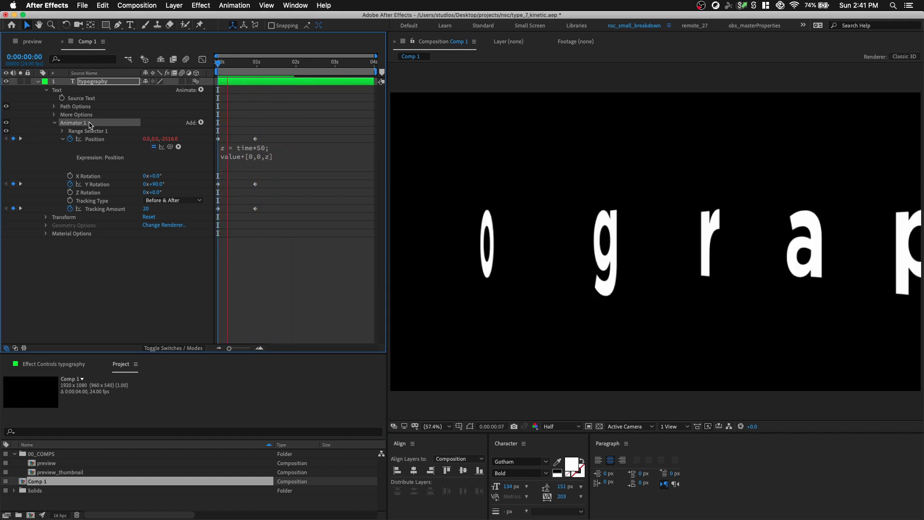
key("Return")
type("base")
key("Return")
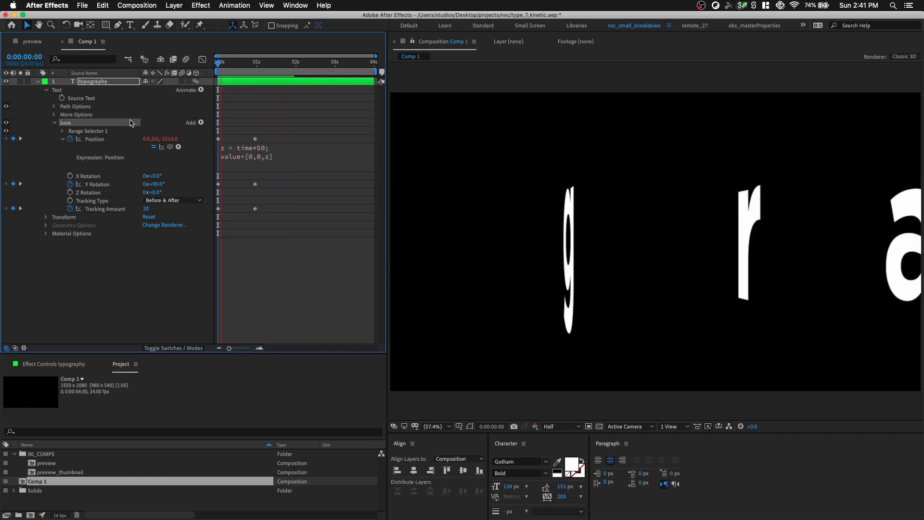
left_click(54, 123)
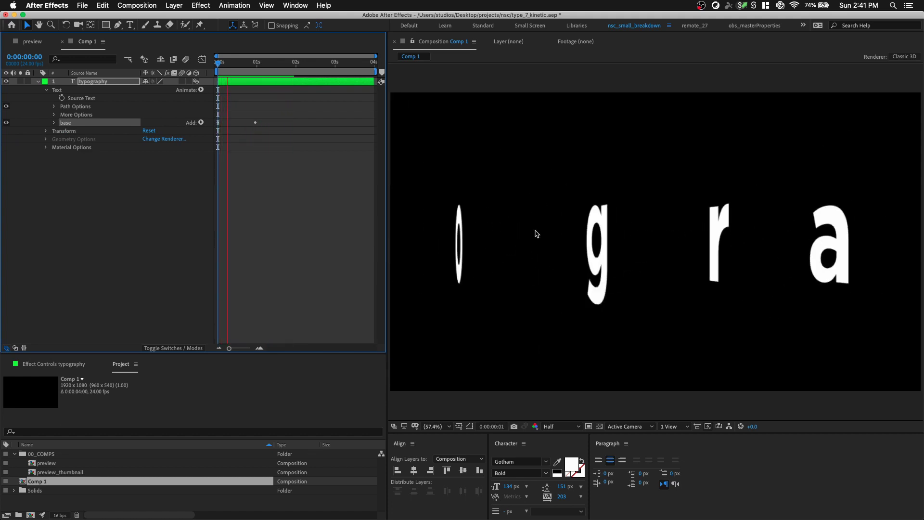
- Add a Skew property to the base animator
left_click(201, 122)
mouse_move(223, 125)
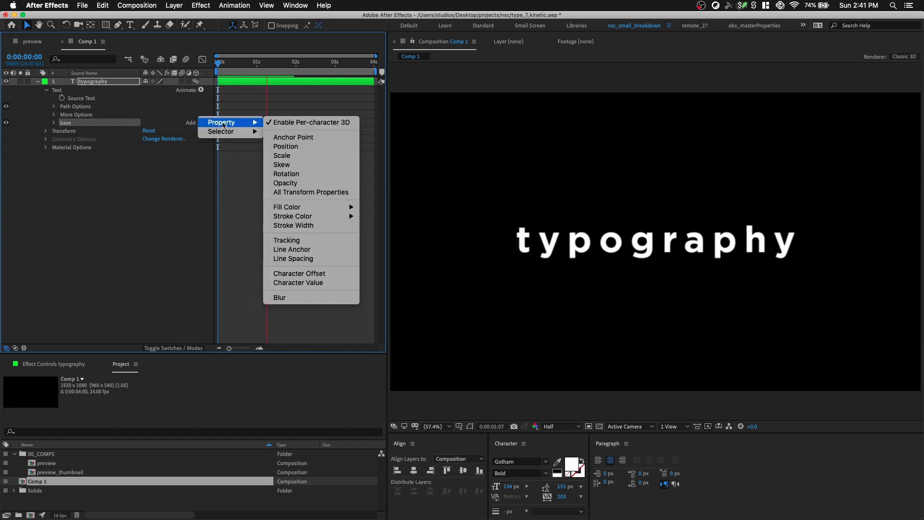
left_click(294, 165)
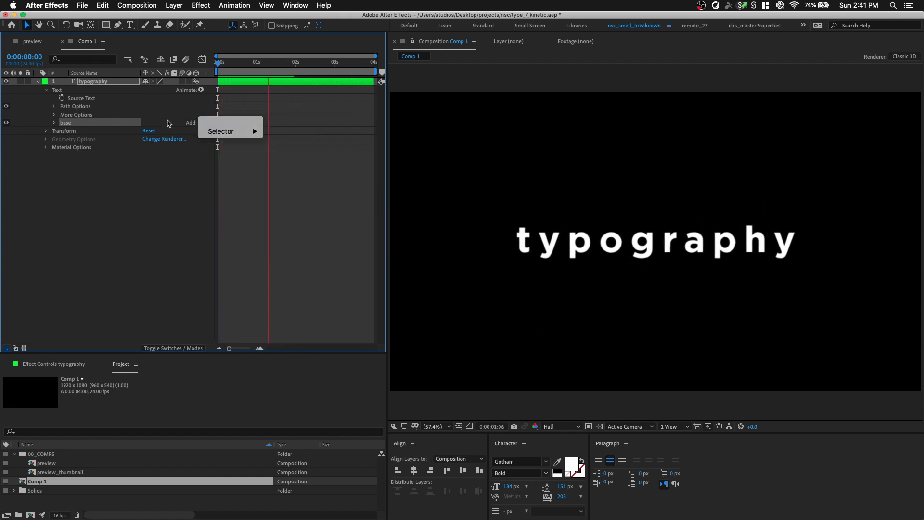
- Add a new Position animator to the text and name it 'mod'
left_click(92, 115)
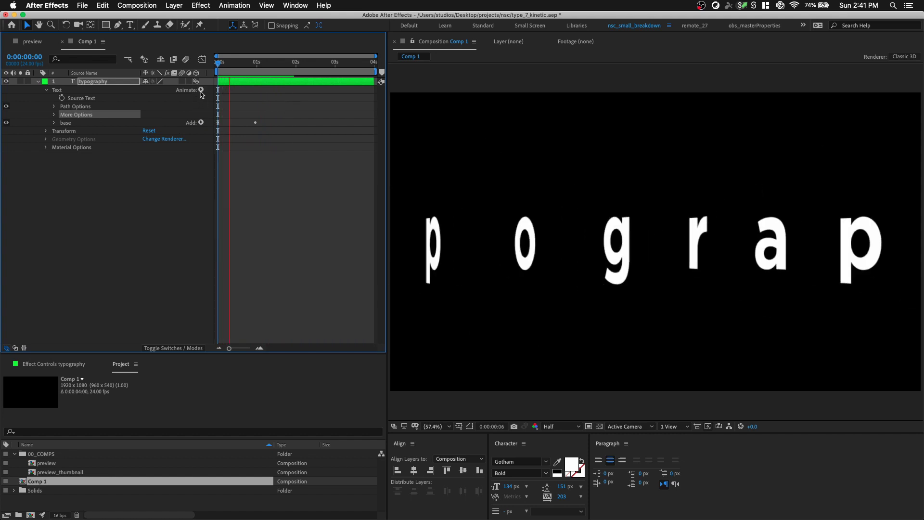
left_click(201, 90)
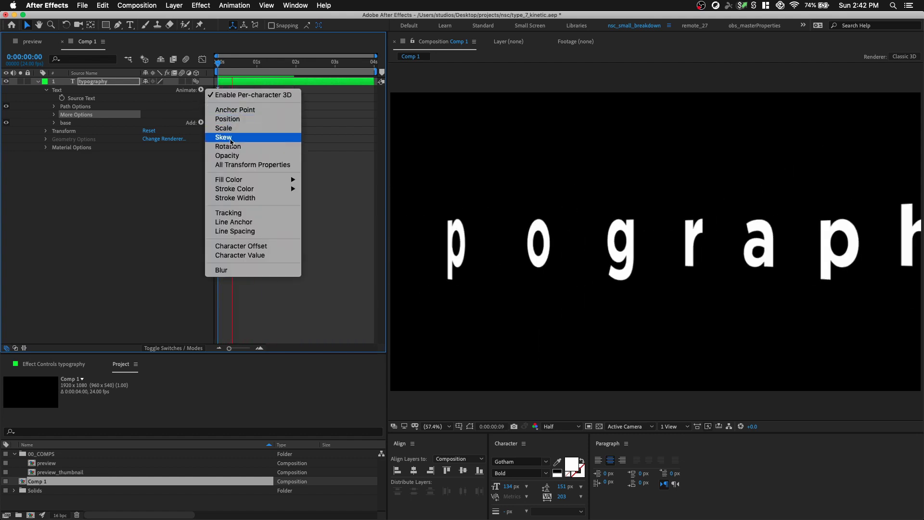
left_click(241, 119)
left_click(75, 133)
key("Return")
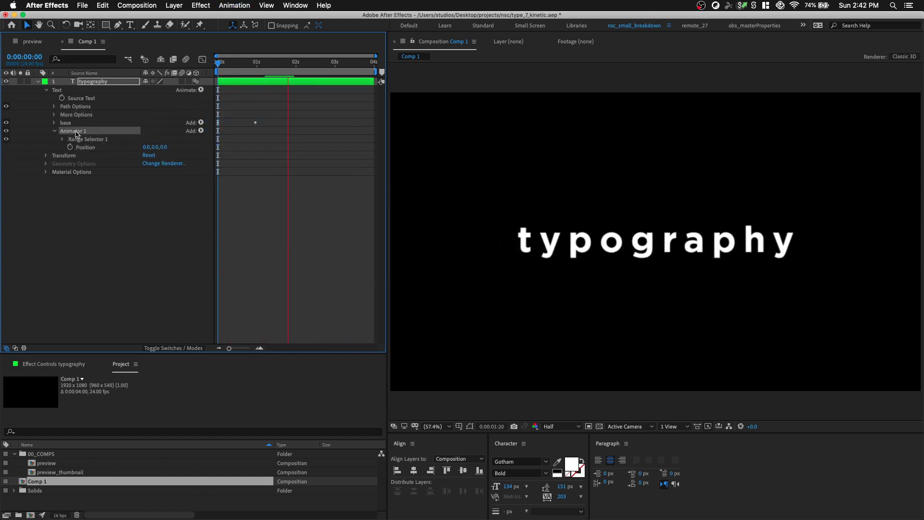
type("mod")
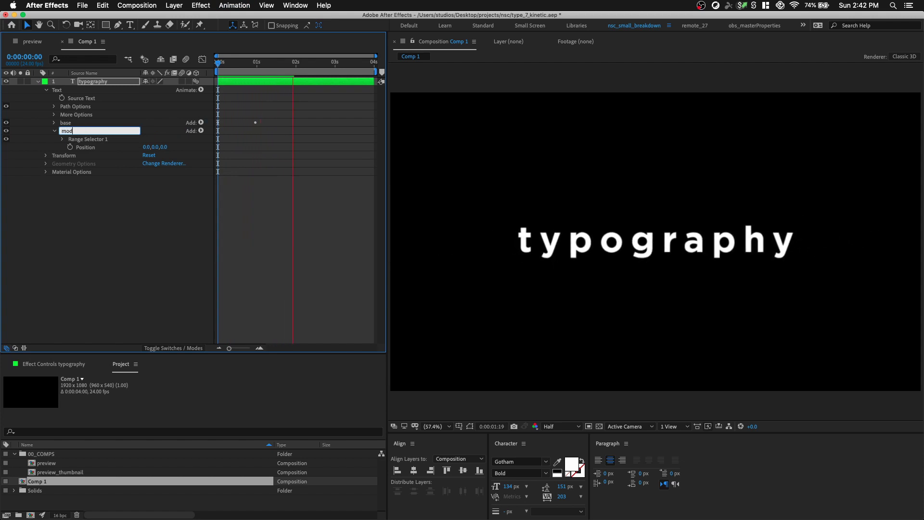
key("Return")
- Set mod's Position Y to 200 and delete its Range Selector 1
left_click(155, 147)
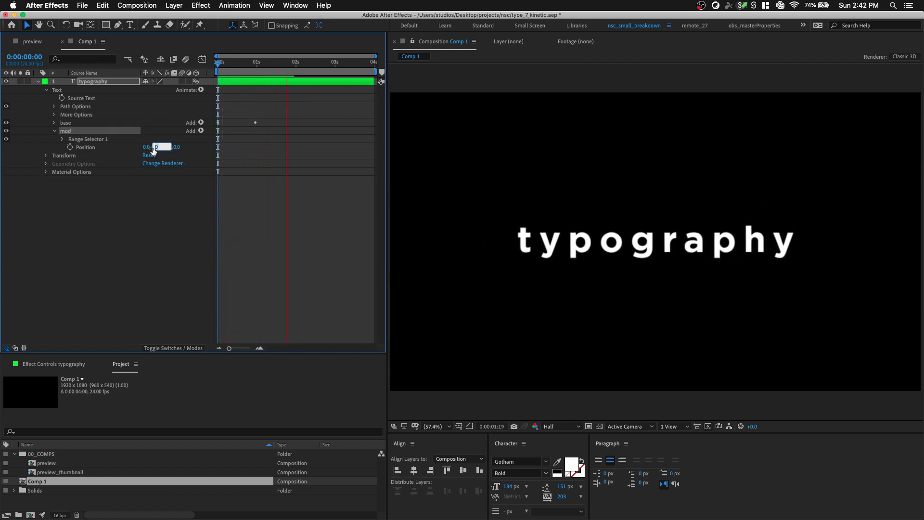
type("200")
key("Return")
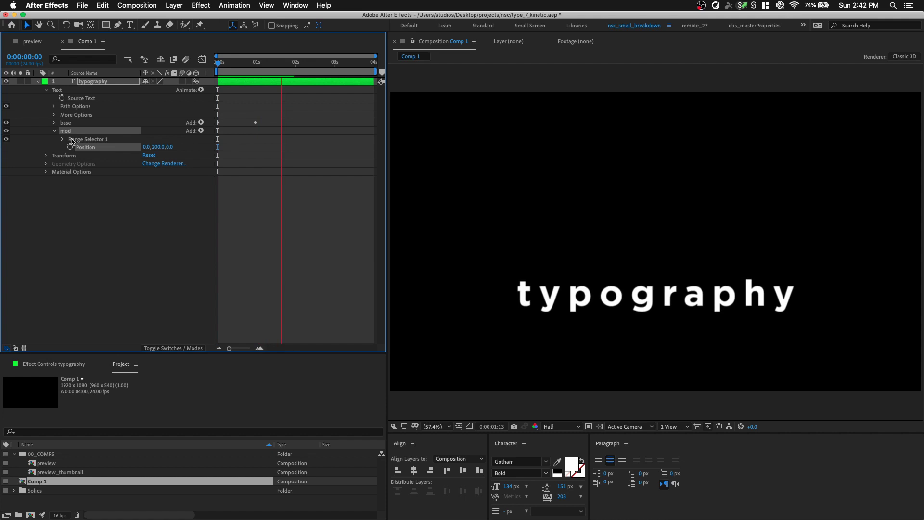
left_click(102, 139)
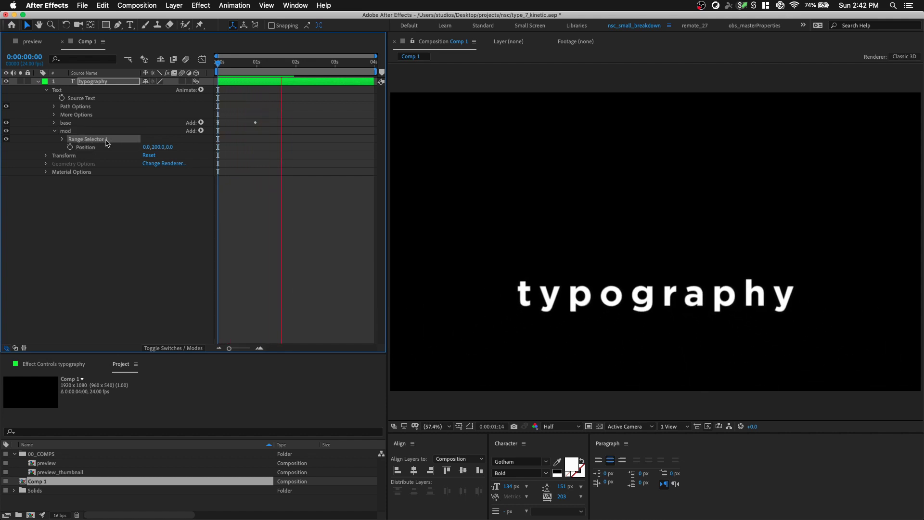
key("Delete")
left_click(201, 130)
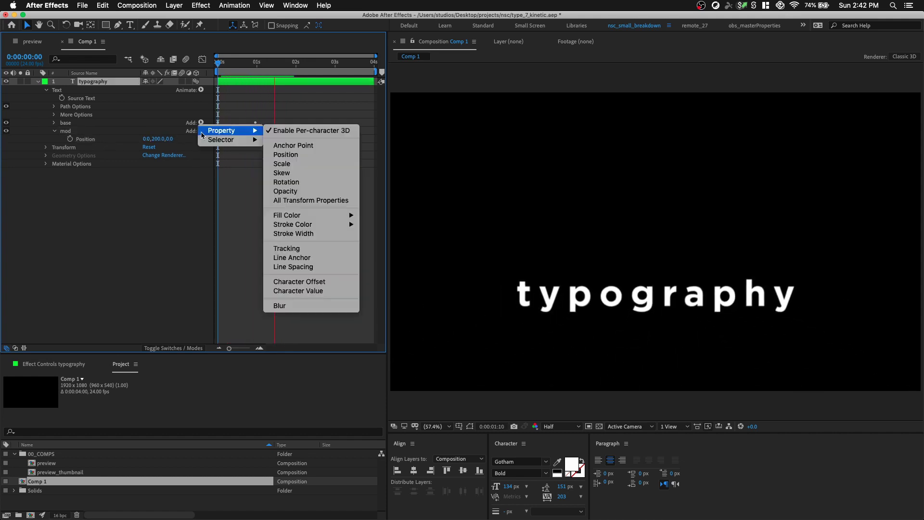
- Add an Expression Selector to mod and clear its default Amount expression
mouse_move(241, 139)
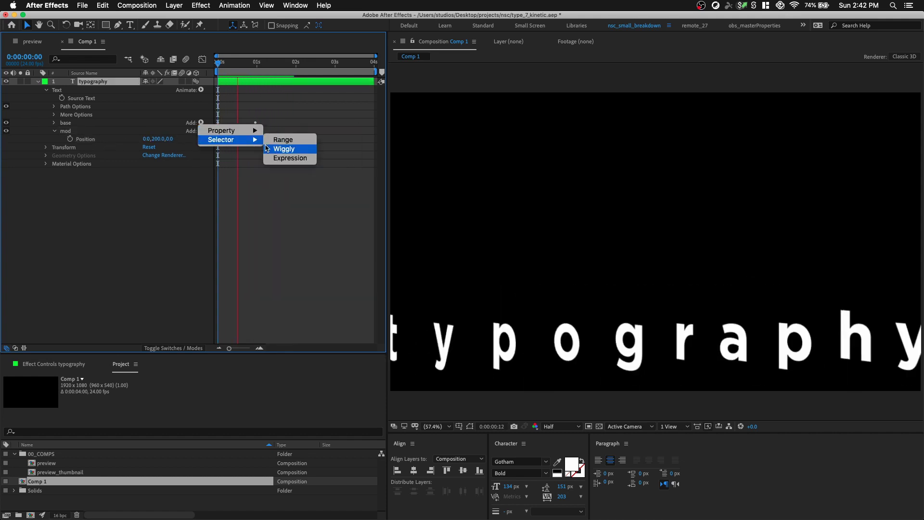
left_click(289, 159)
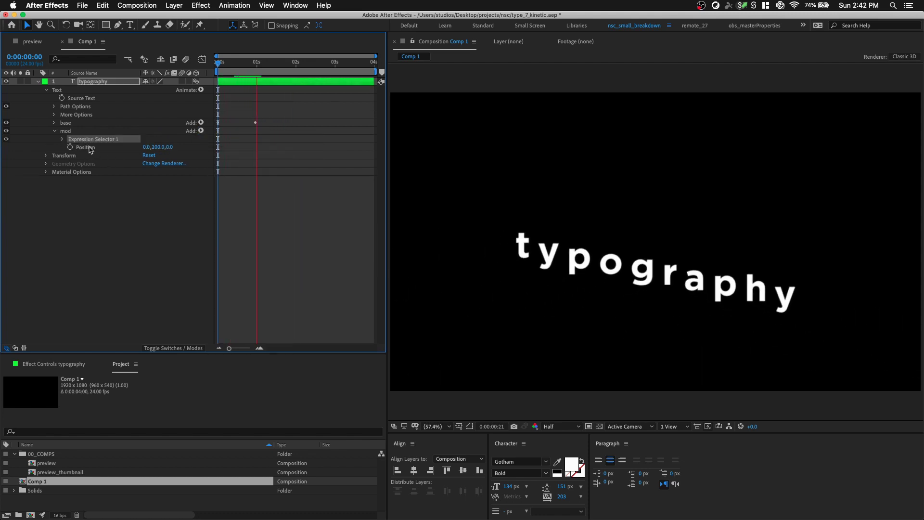
left_click(62, 140)
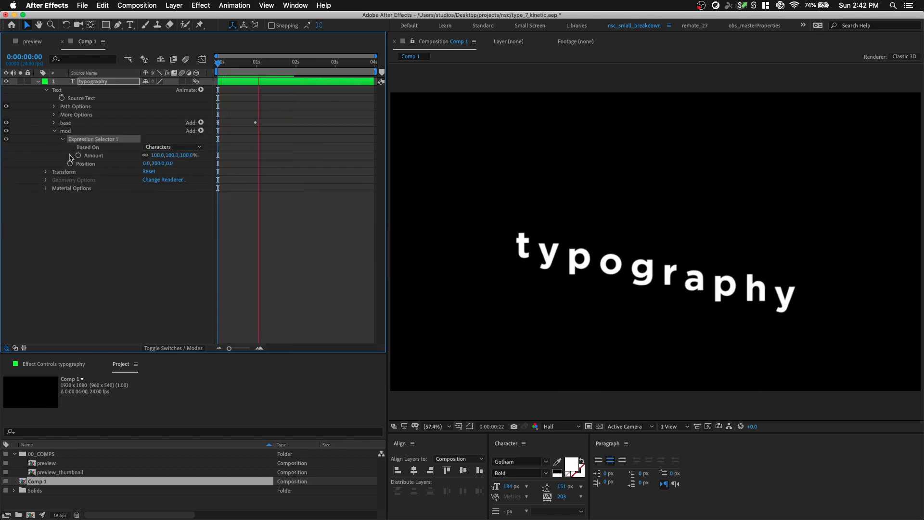
left_click(254, 164)
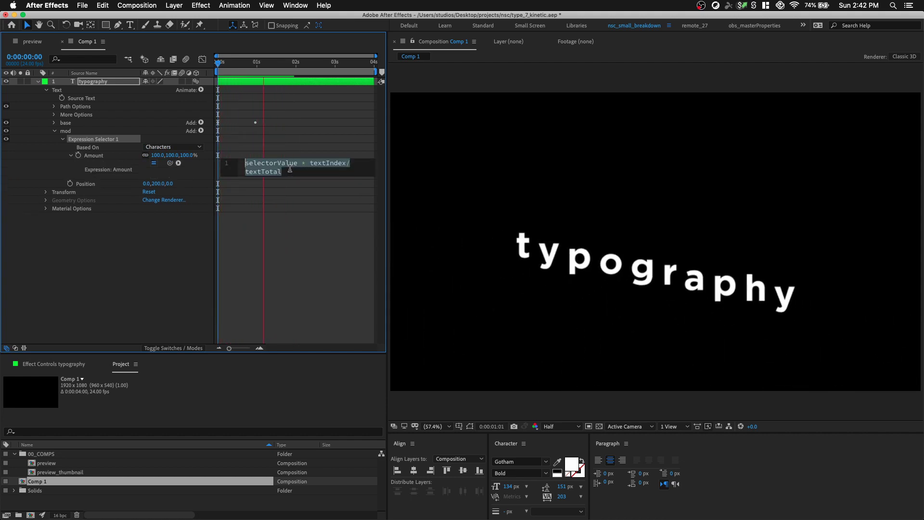
key("BackSpace")
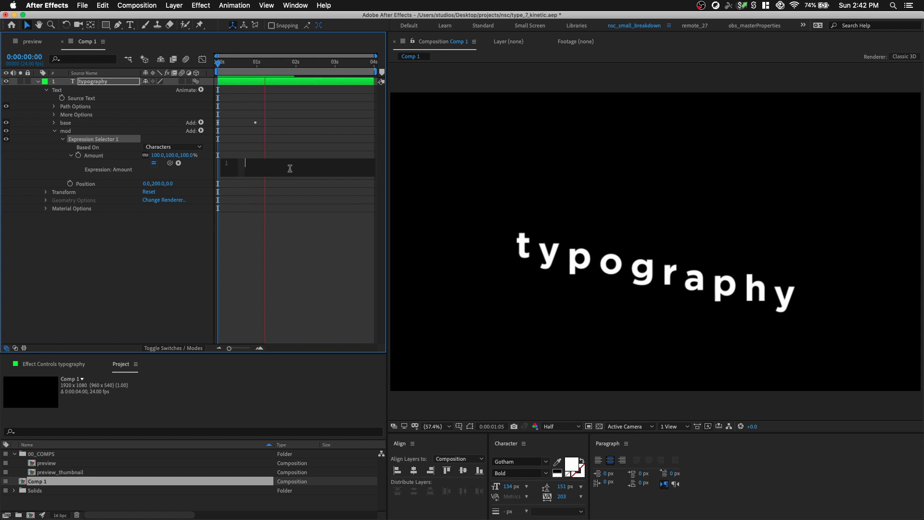
- Write the Amount expression v=[100,100,100]; if(textIndex%2) {-v} else {v}, fixing the braces
type("v = [100,1")
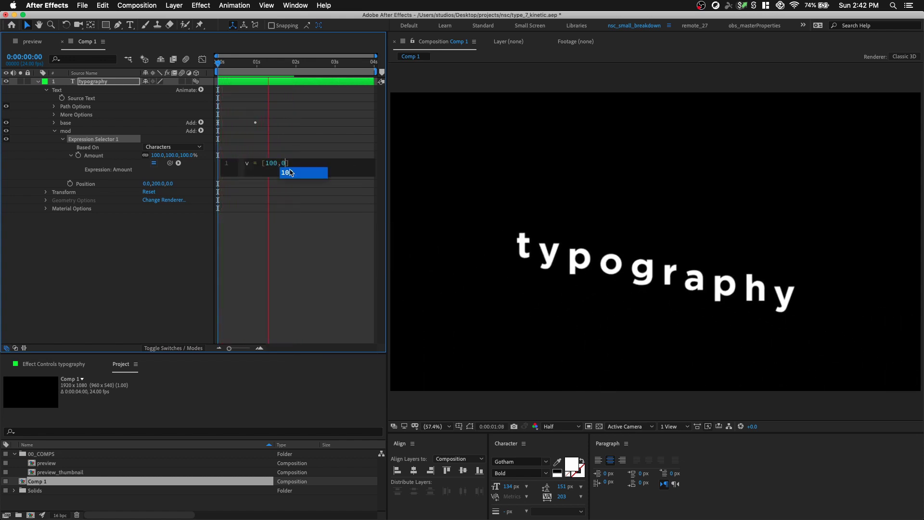
type("00,100]")
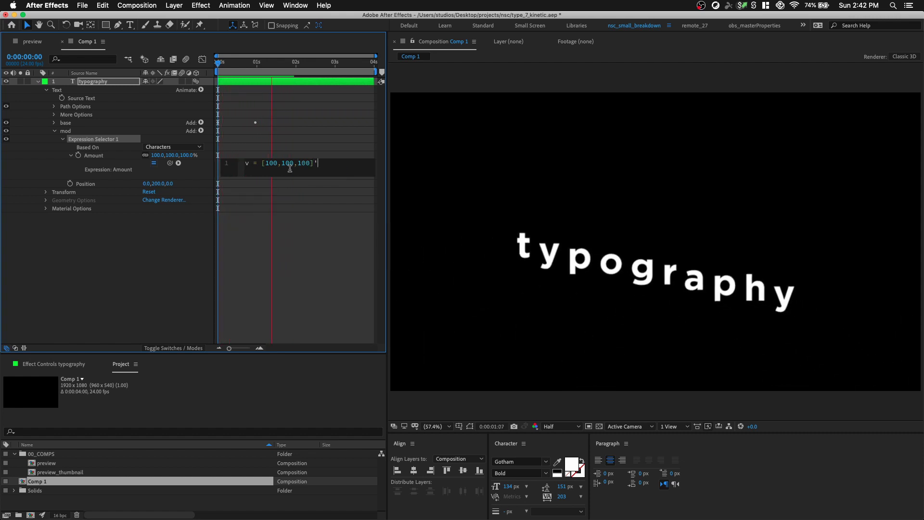
type(";")
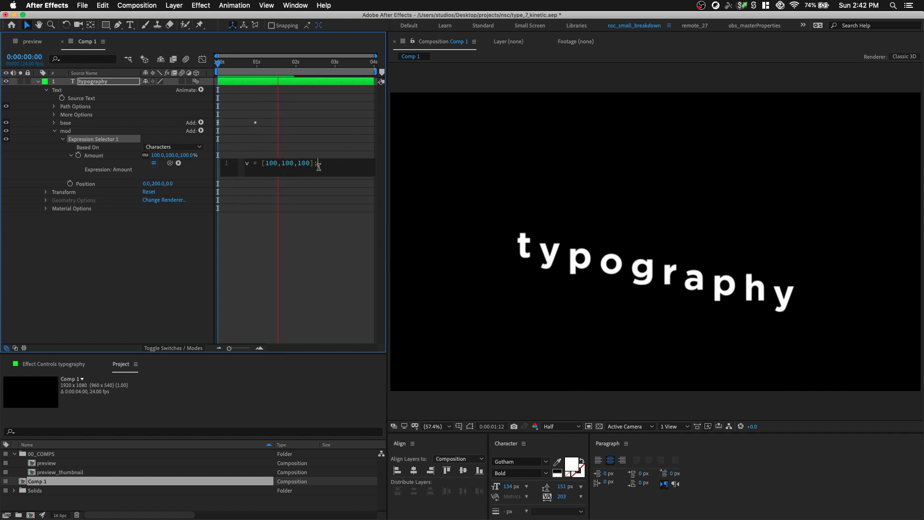
key("Return")
type("if")
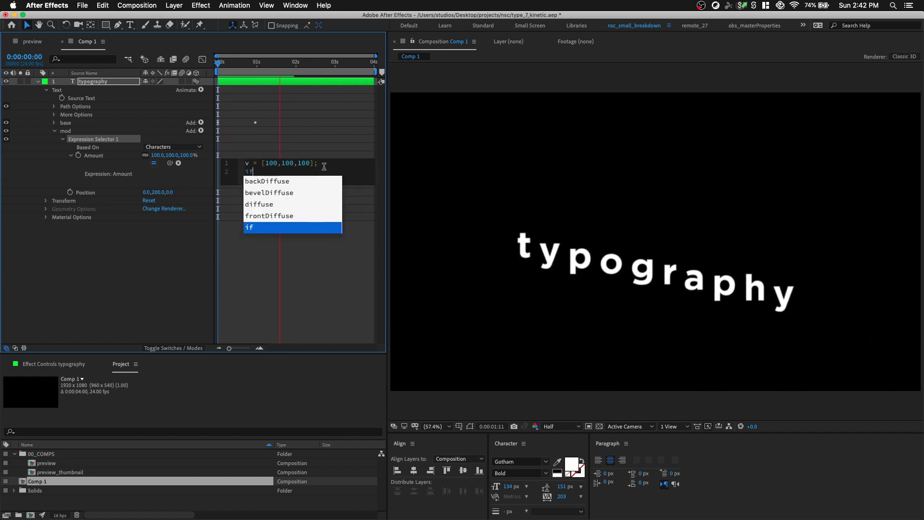
type("(text")
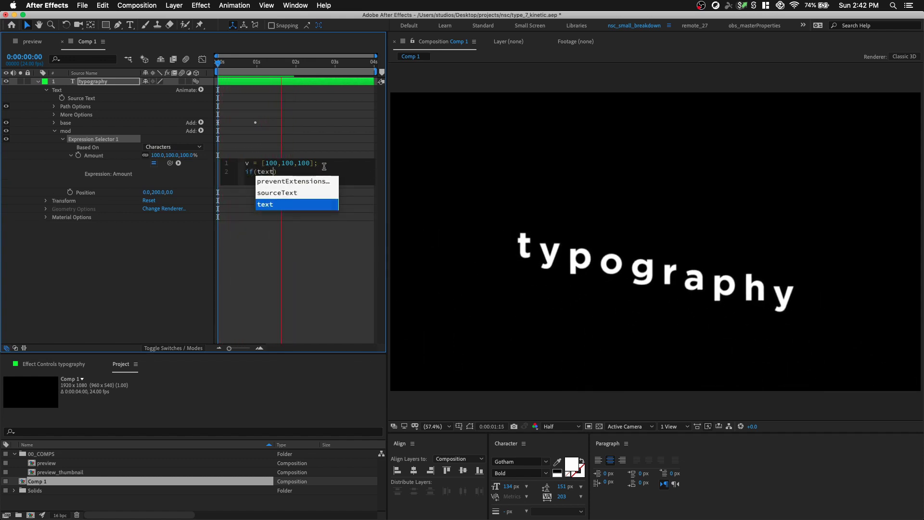
type("Index")
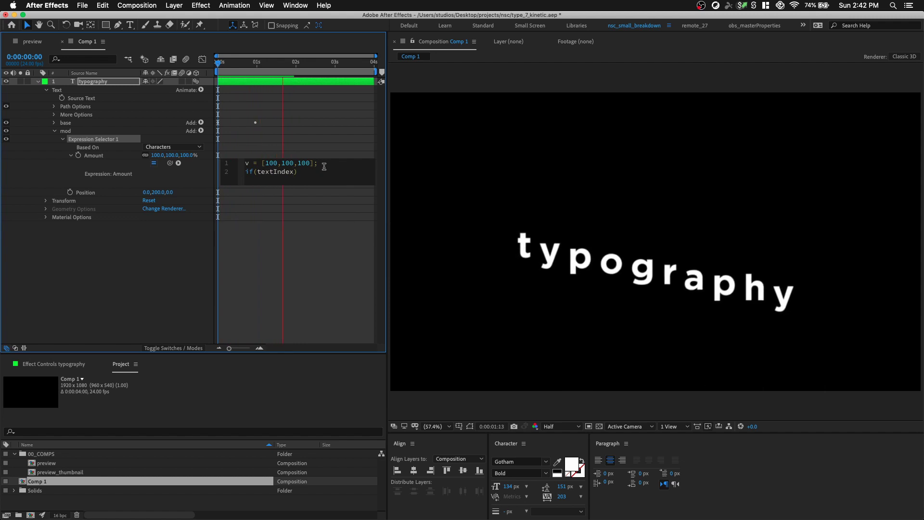
type("%2")
left_click(311, 172)
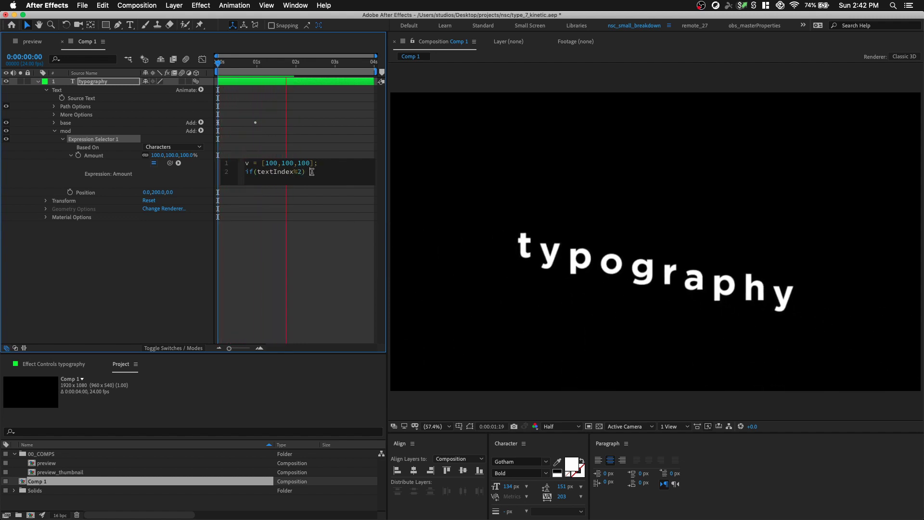
type("v es")
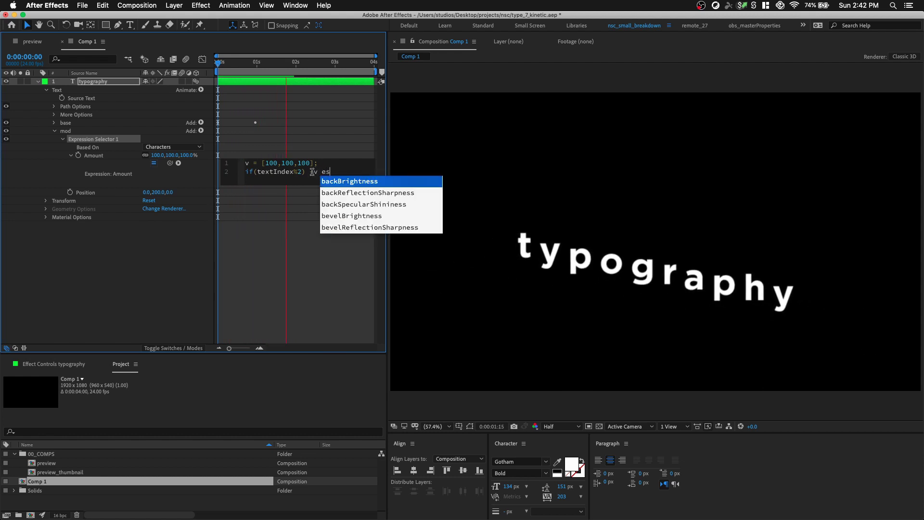
key("BackSpace")
type("lesese v")
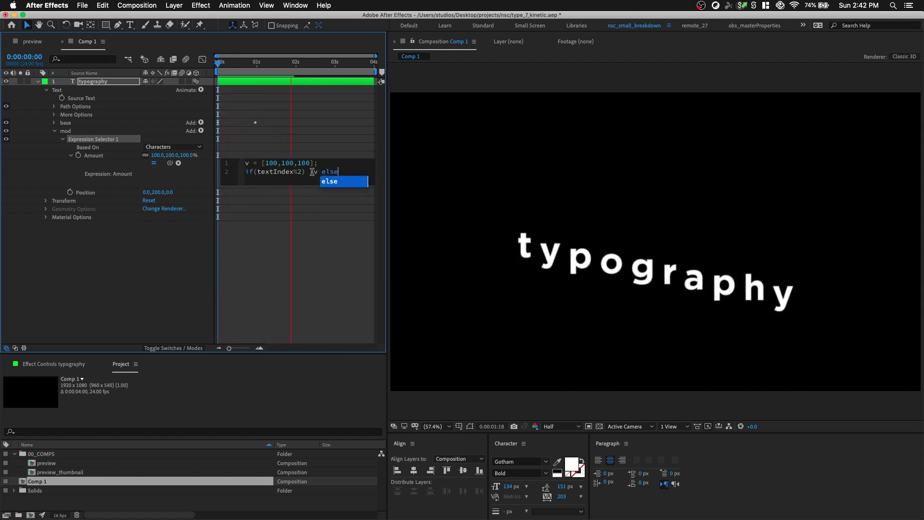
left_click(305, 252)
left_click(295, 173)
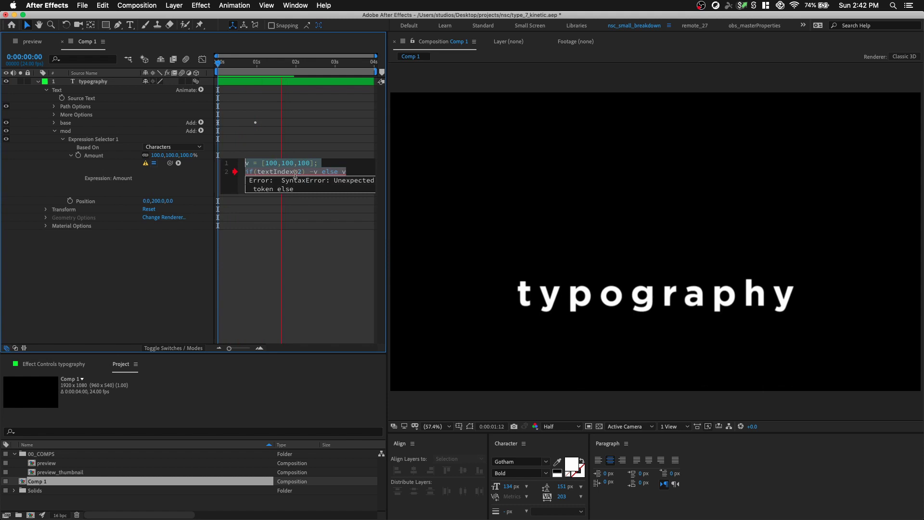
left_click(308, 172)
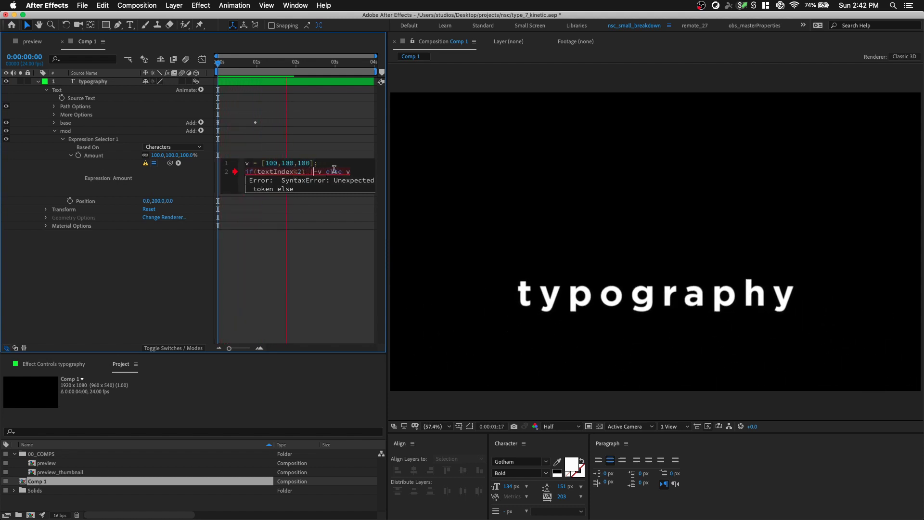
type("{v")
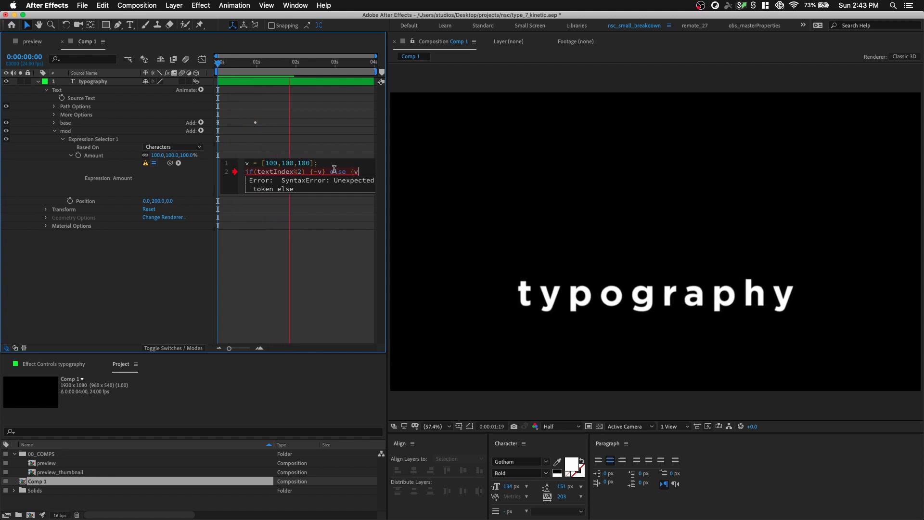
type("}")
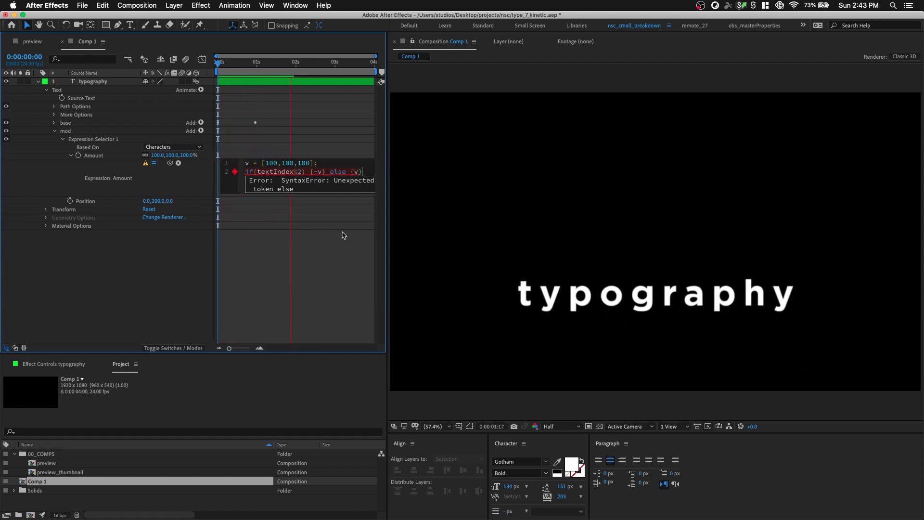
- Keyframe mod Position to 0,0,0 so the alternating letters line up, then replay from the start
left_click(344, 235)
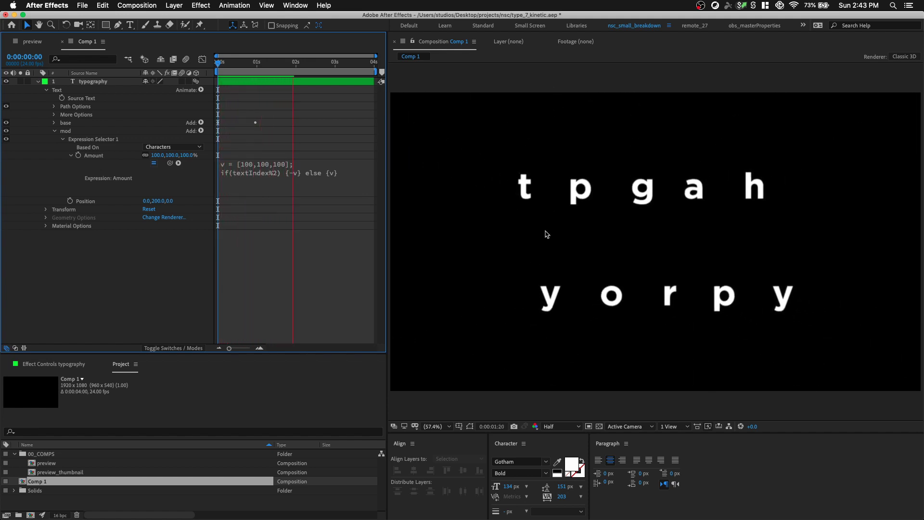
key("space")
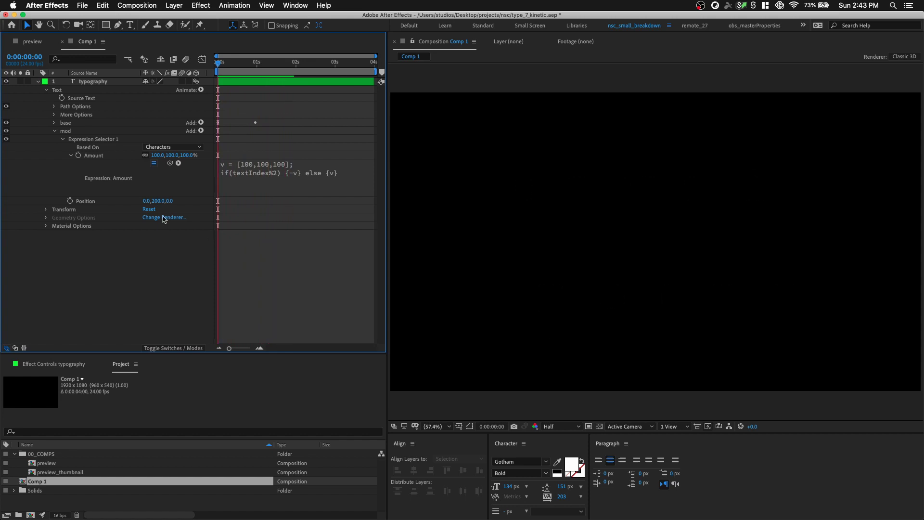
key("space")
key("space")
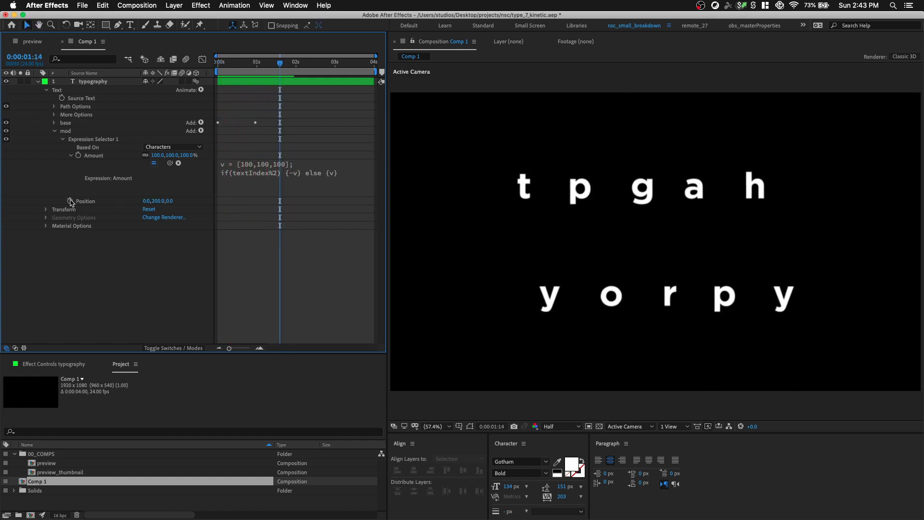
left_click(70, 201)
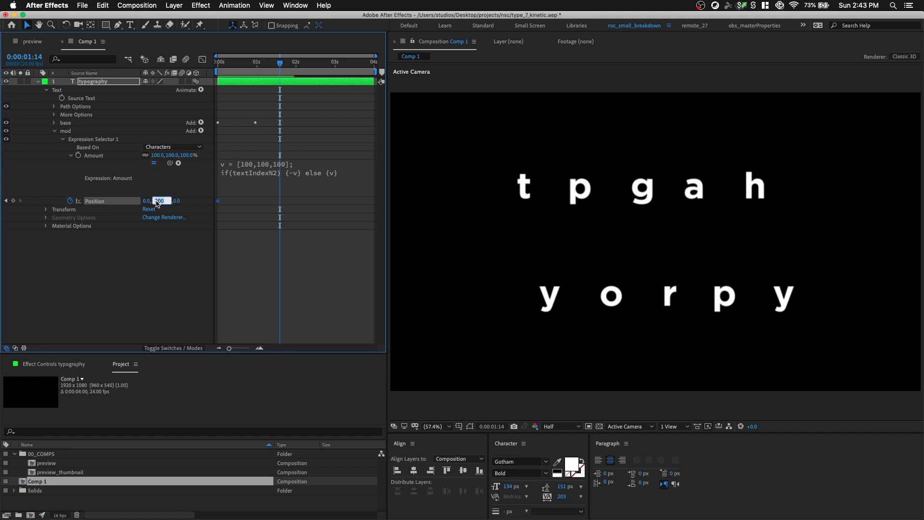
key("Return")
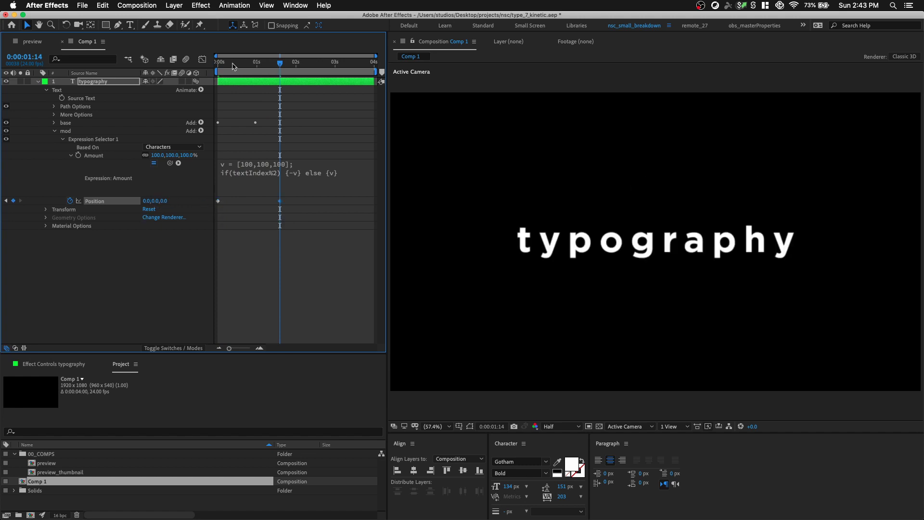
key("Home")
key("space")
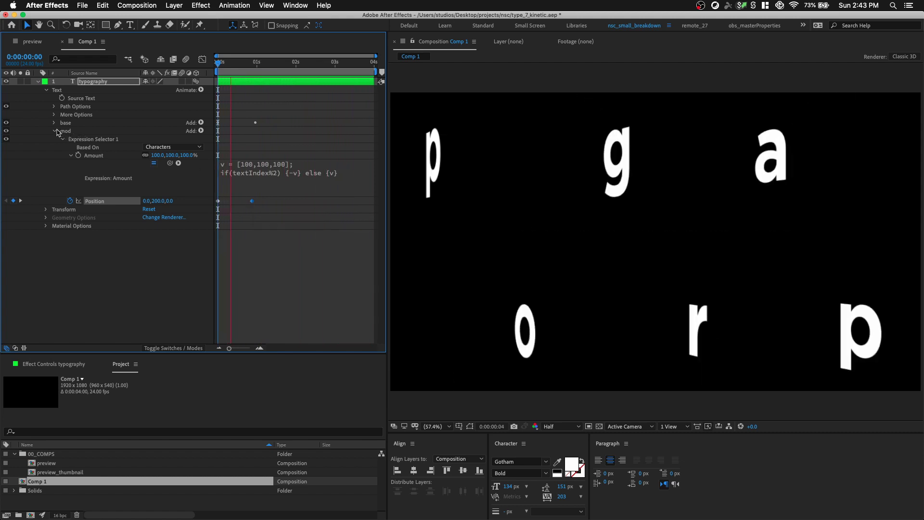
- Add a third animator with Opacity 0% and Blur 100,100
left_click(53, 131)
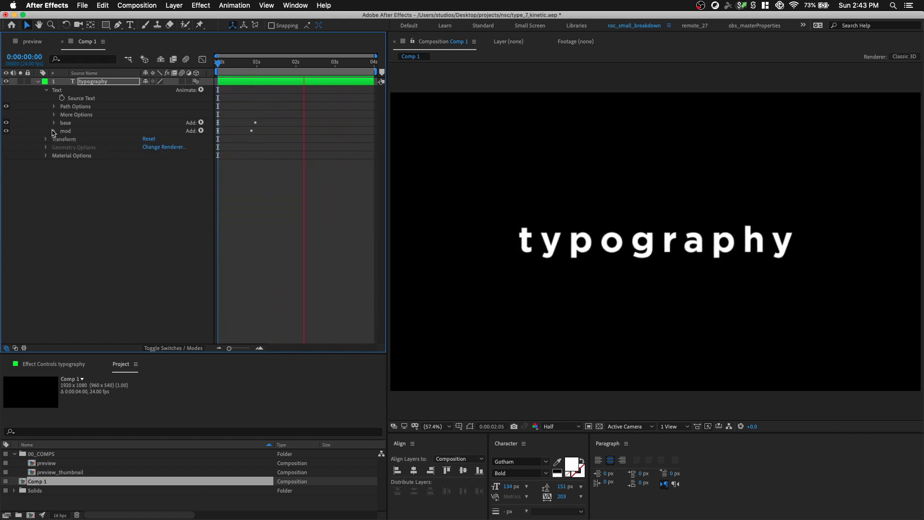
left_click(120, 91)
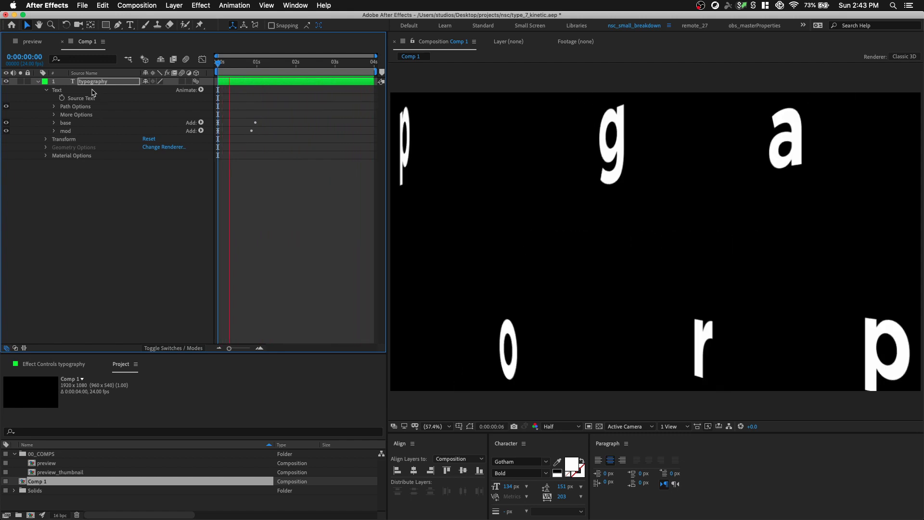
left_click(201, 90)
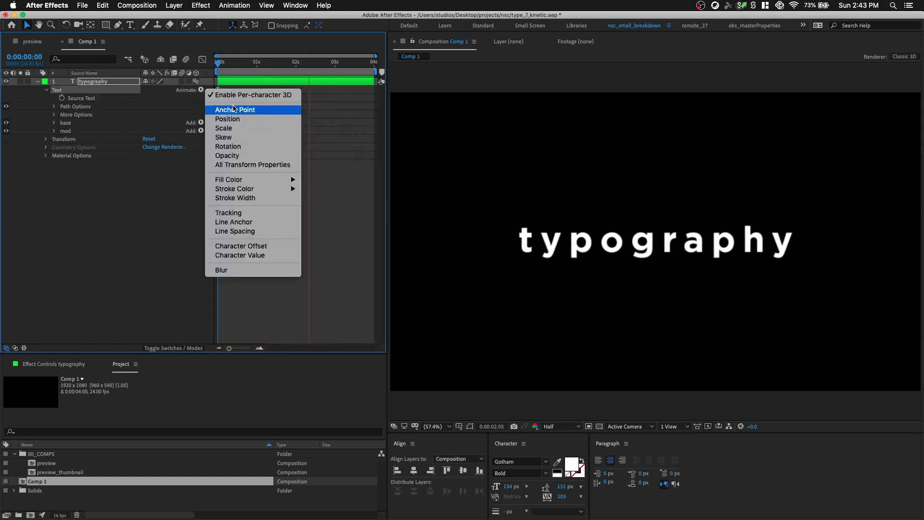
left_click(244, 156)
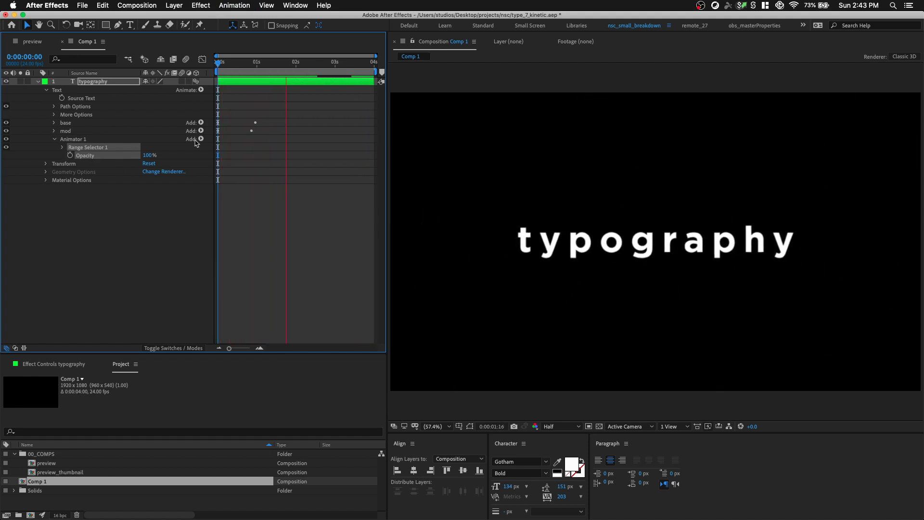
left_click(200, 139)
mouse_move(228, 140)
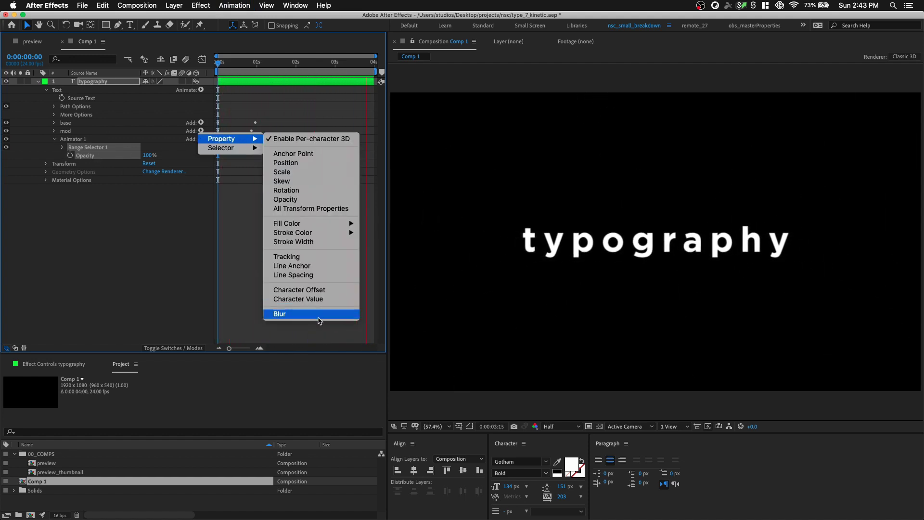
left_click(317, 318)
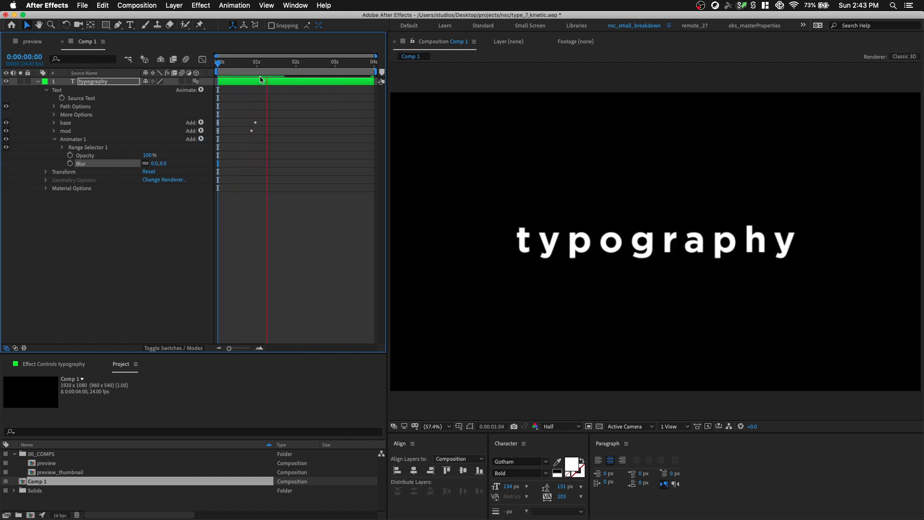
left_click_drag(273, 71, 281, 71)
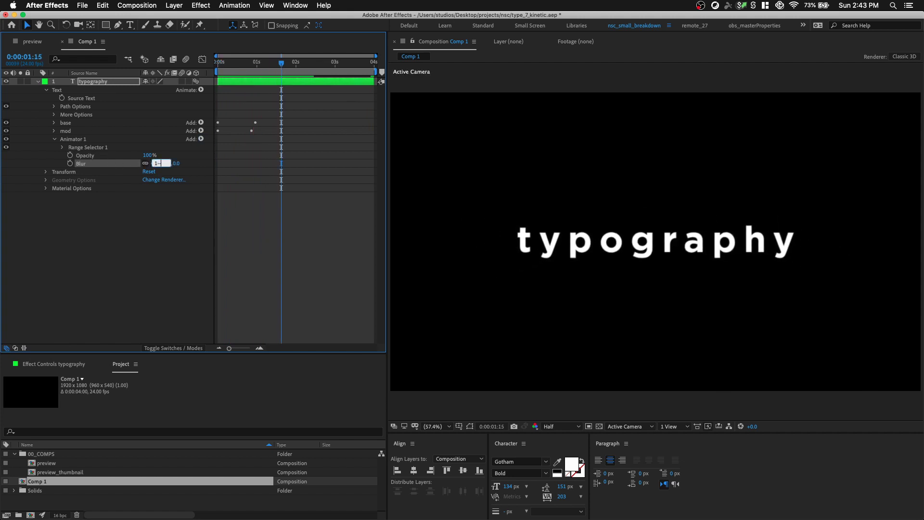
key("Return")
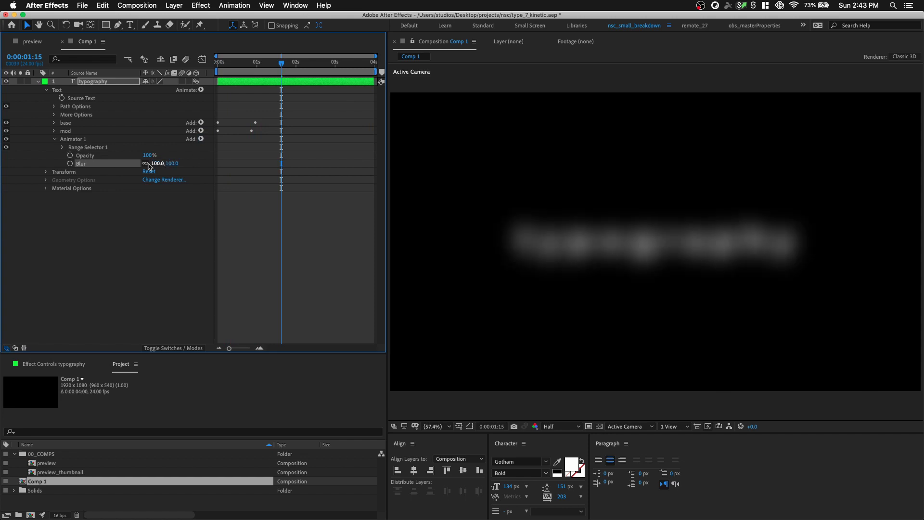
left_click_drag(151, 157, 57, 156)
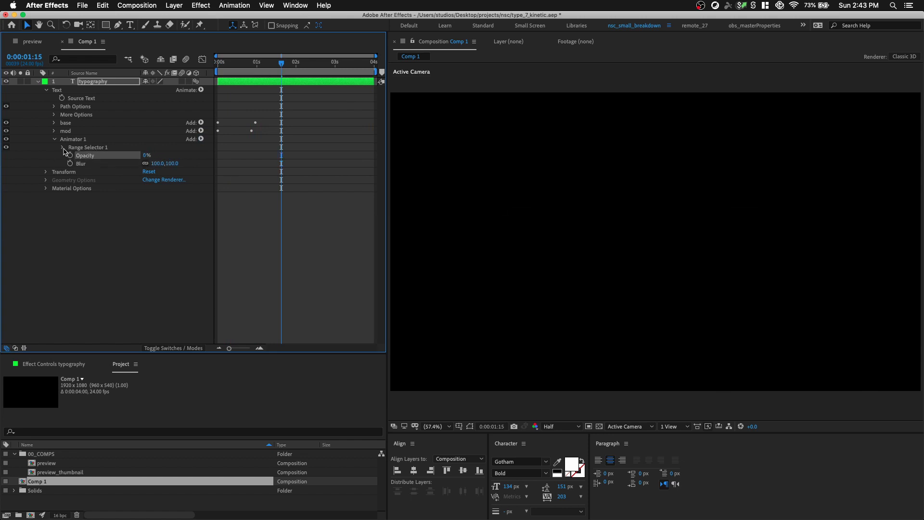
- In its Range Selector's Advanced options, turn on Randomize Order and set Shape to Ramp Up
left_click(63, 147)
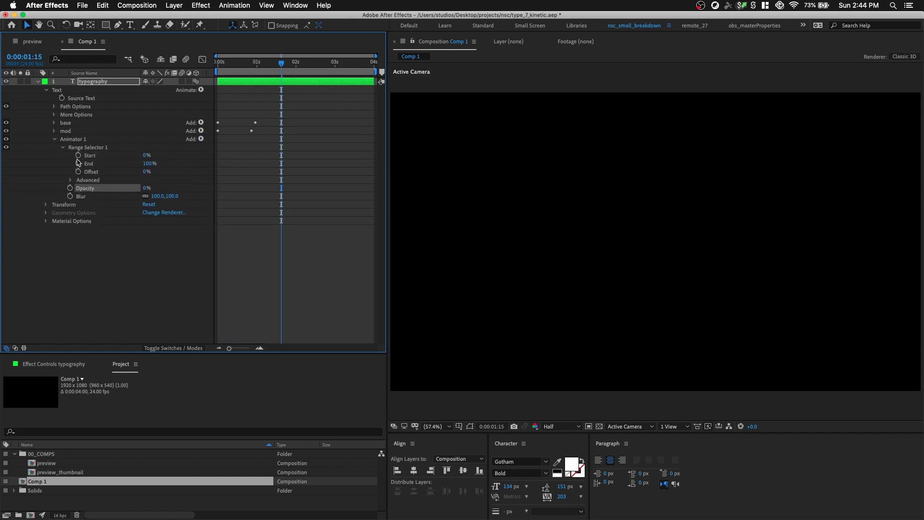
left_click(71, 180)
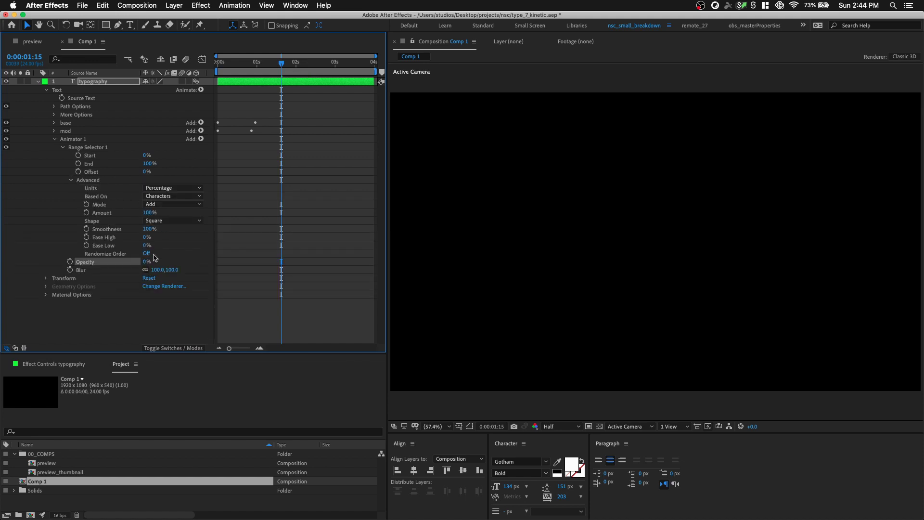
left_click(147, 254)
left_click(171, 222)
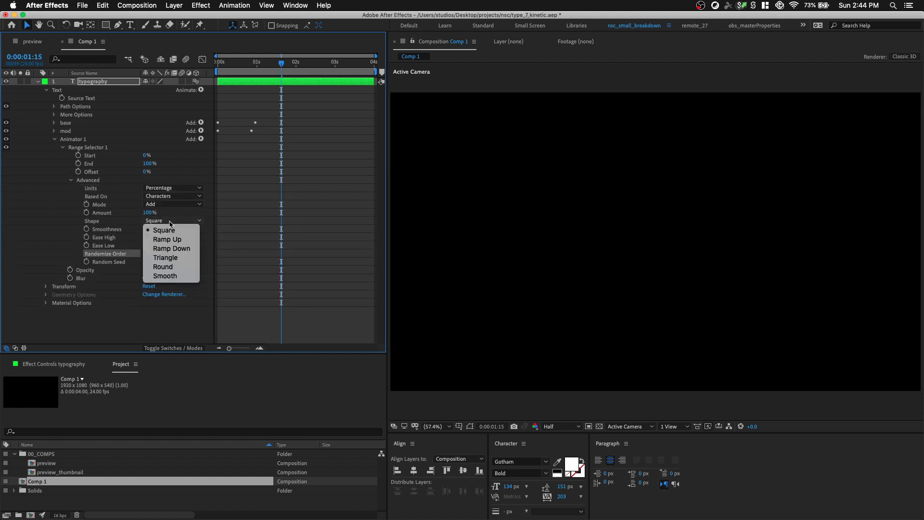
left_click(167, 240)
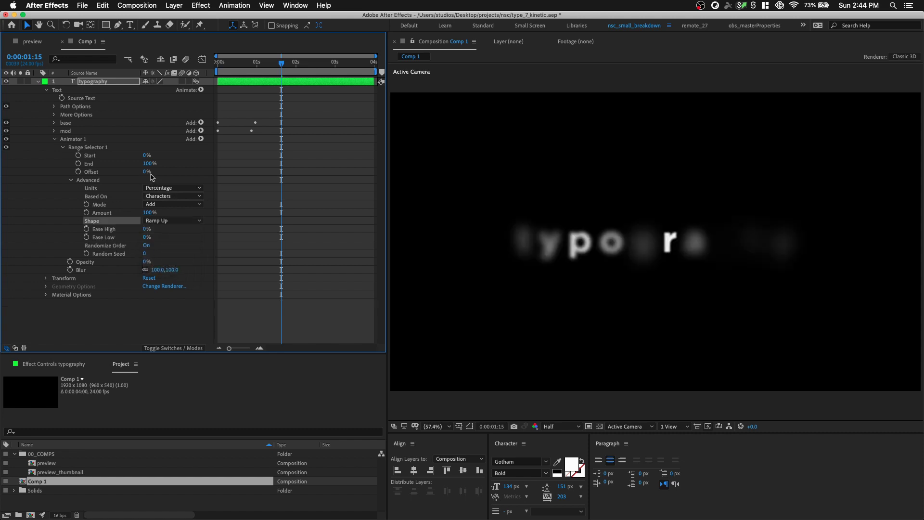
- Keyframe Range Selector 1 Offset to -100% at 0:00:02:18
left_click_drag(144, 173, 130, 193)
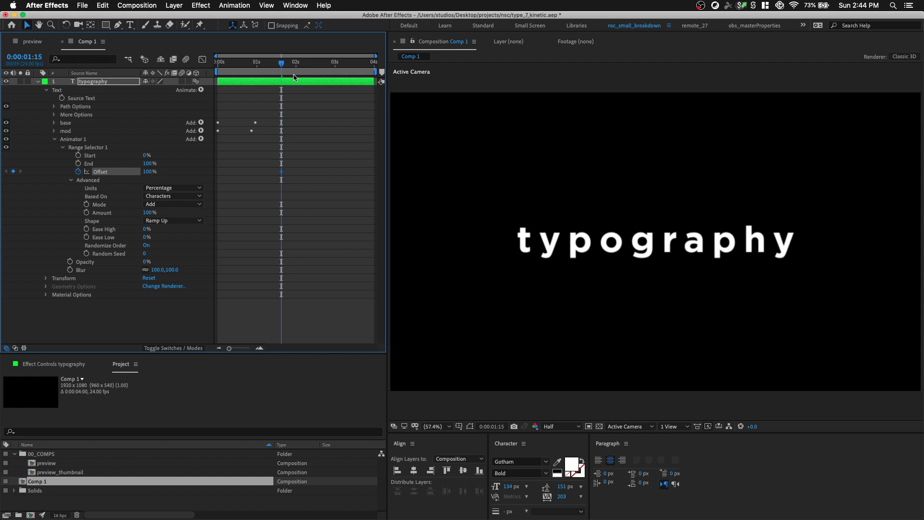
left_click_drag(292, 68, 325, 67)
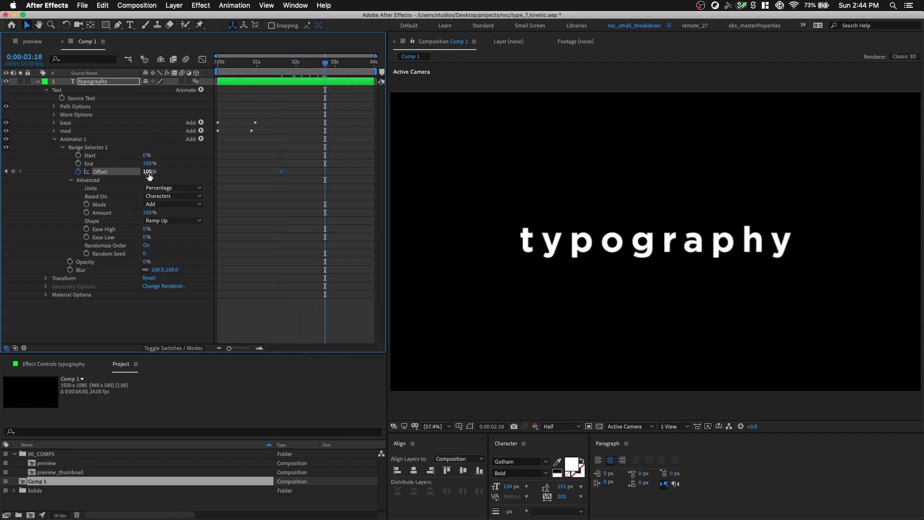
left_click_drag(146, 171, 3, 169)
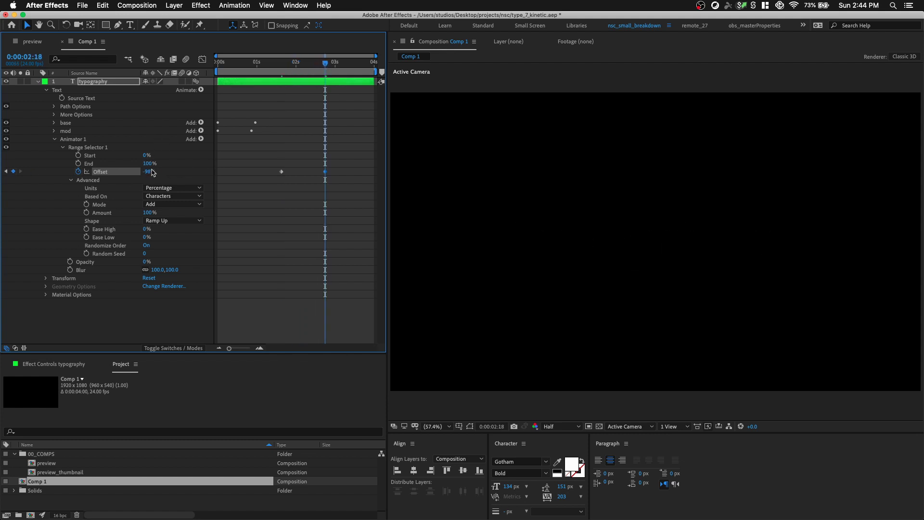
- Deselect the layer and preview the fade-out from the start
left_click(150, 245)
left_click(171, 298)
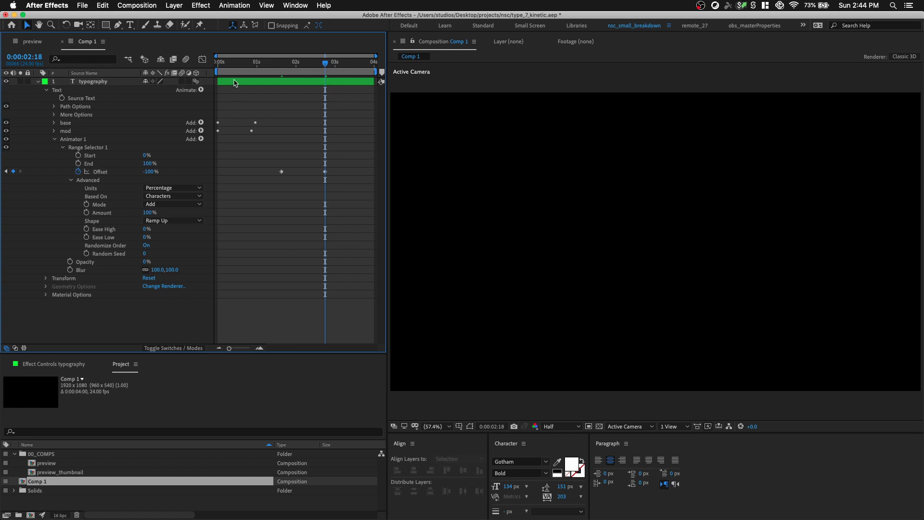
key("Home")
key("space")
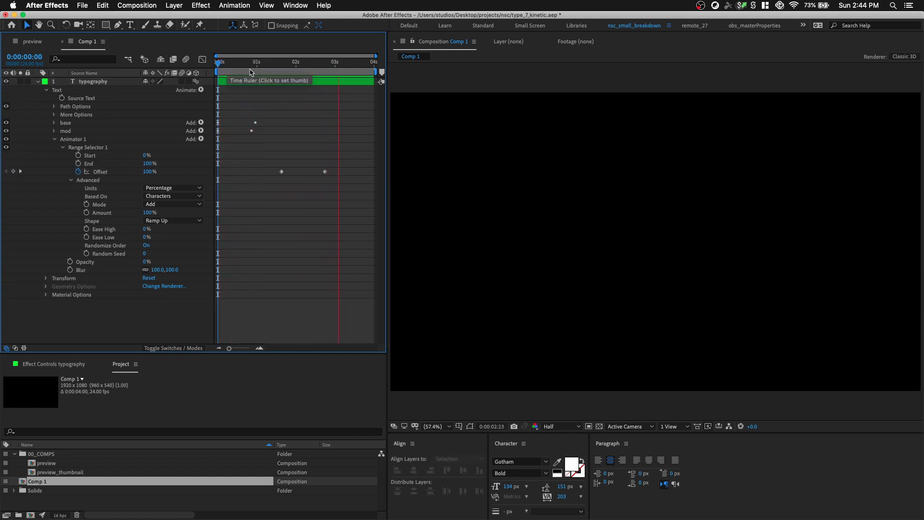
- At 2:02, step the Random Seed through 10 and 21 and settle on 25
left_click(314, 72)
left_click_drag(316, 71, 300, 73)
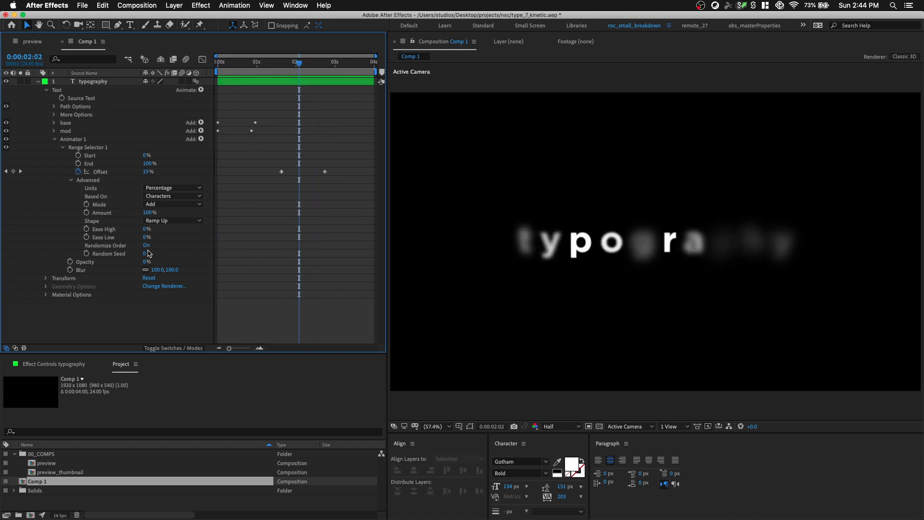
key("Up")
key("Up")
key("Up")
key("Up")
key("Up")
key("Up")
key("Up")
key("Up")
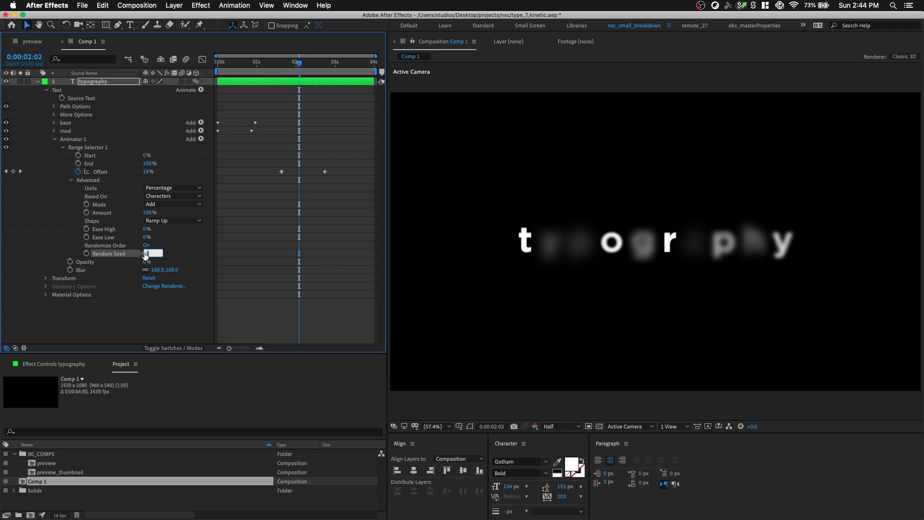
key("Up")
key("Up")
key("Up")
key("Up")
key("Up")
key("Up")
key("Up")
key("Up")
key("Up")
key("Up")
key("Up")
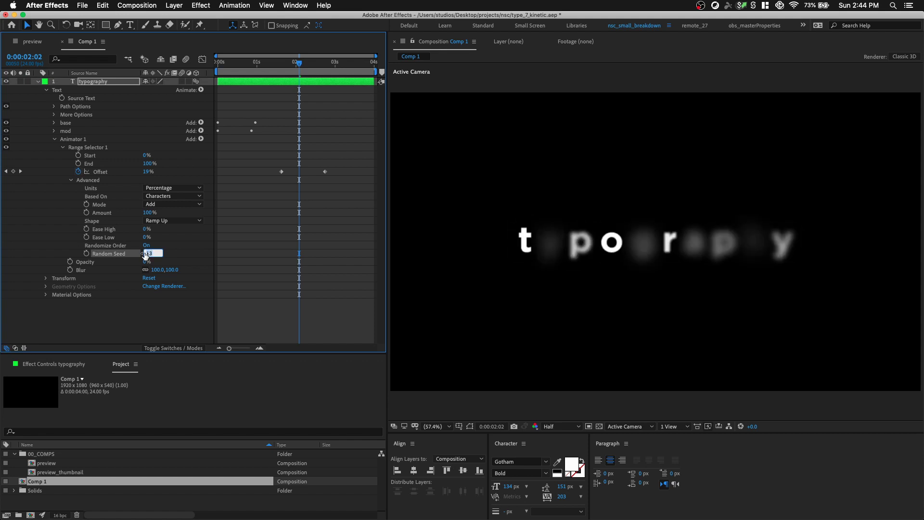
key("Up")
key("Up")
key("Up")
key("Up")
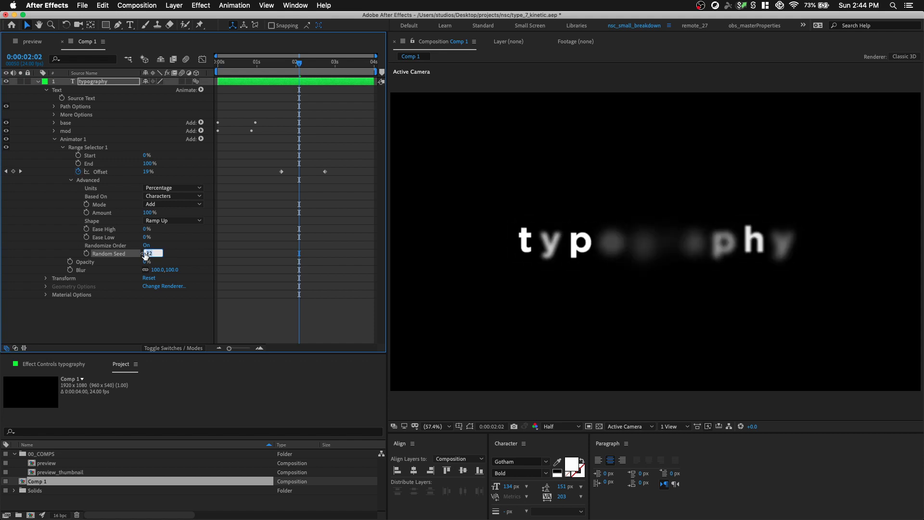
left_click(175, 243)
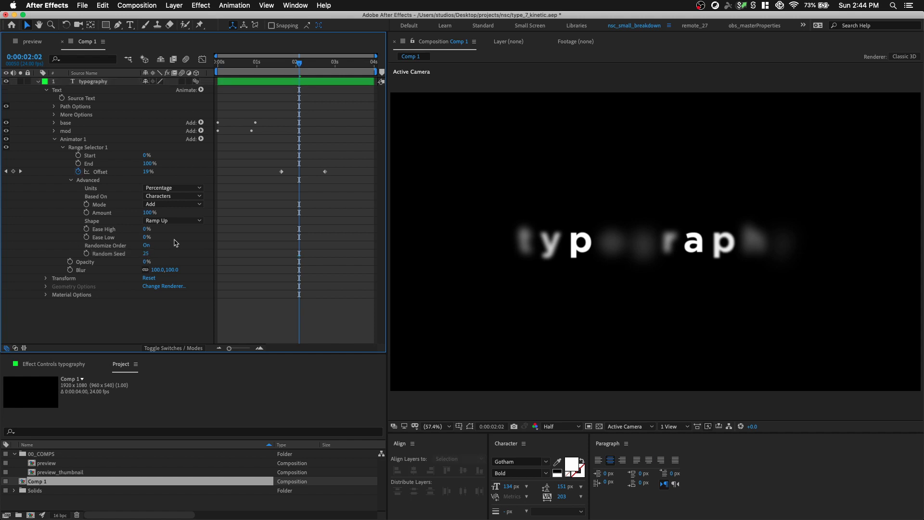
- Preview the reshuffled fade-out and collapse the typography layer
key("space")
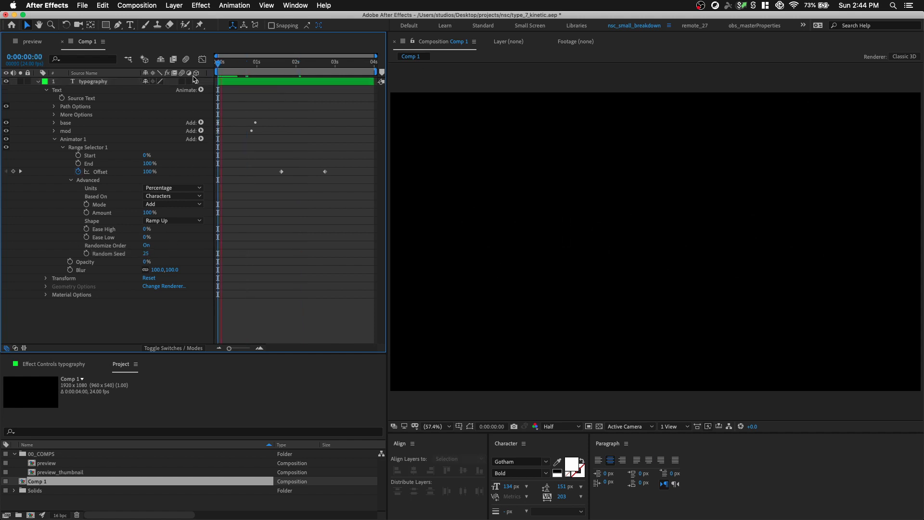
key("space")
left_click(39, 82)
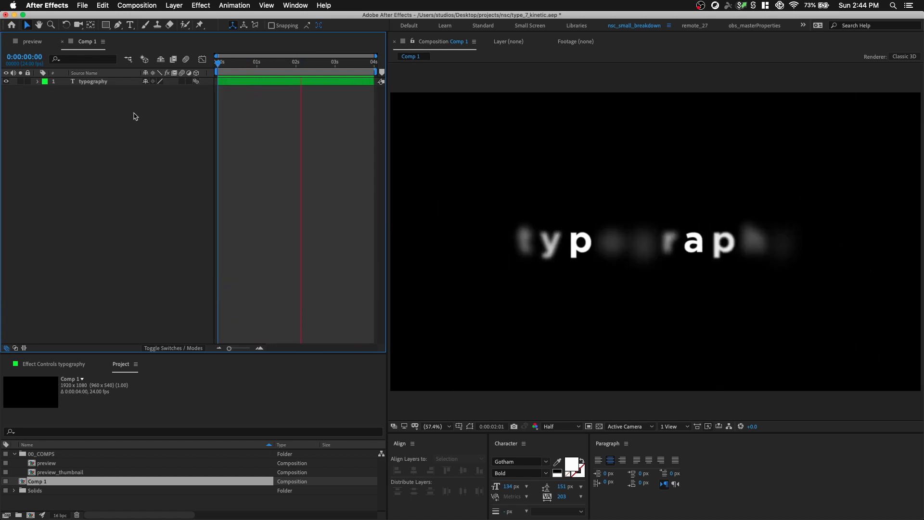
- Reveal the typography layer's keyframes with U and apply Easy Ease to all of them
right_click(135, 116)
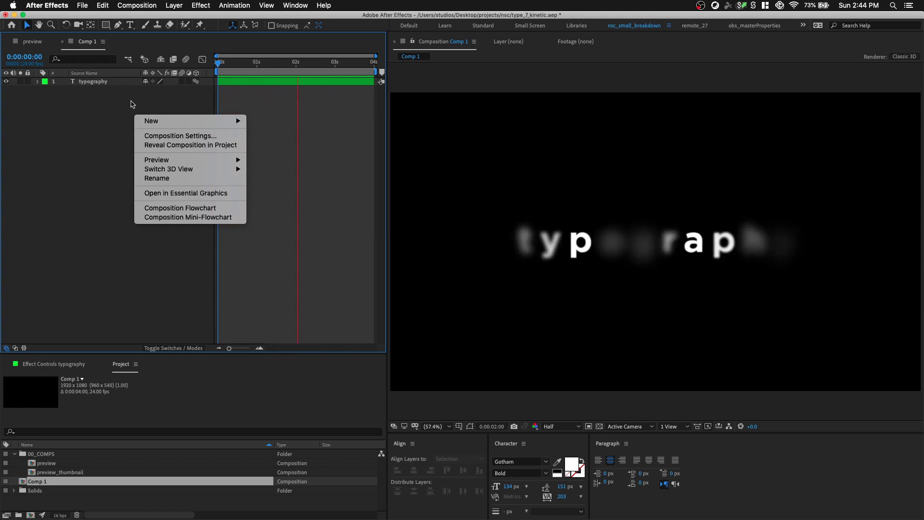
left_click(120, 96)
left_click(106, 83)
key("u")
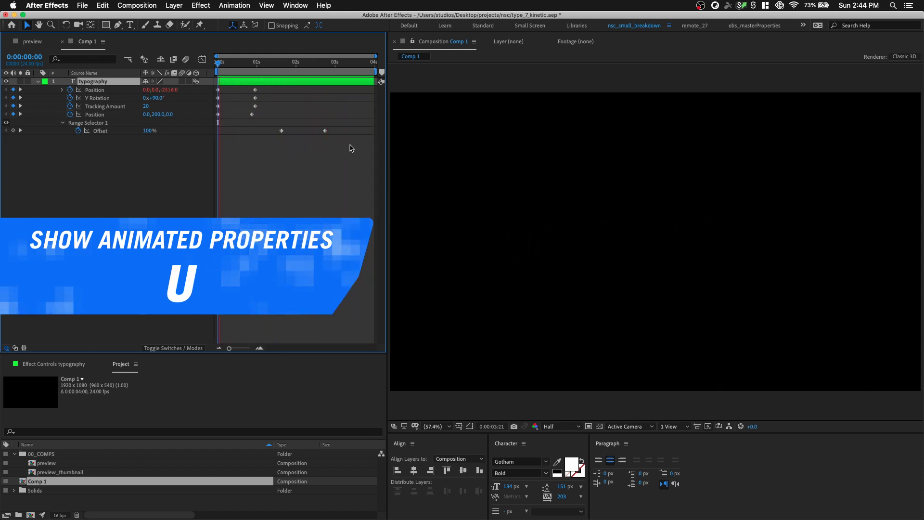
left_click_drag(351, 148, 215, 89)
right_click(218, 91)
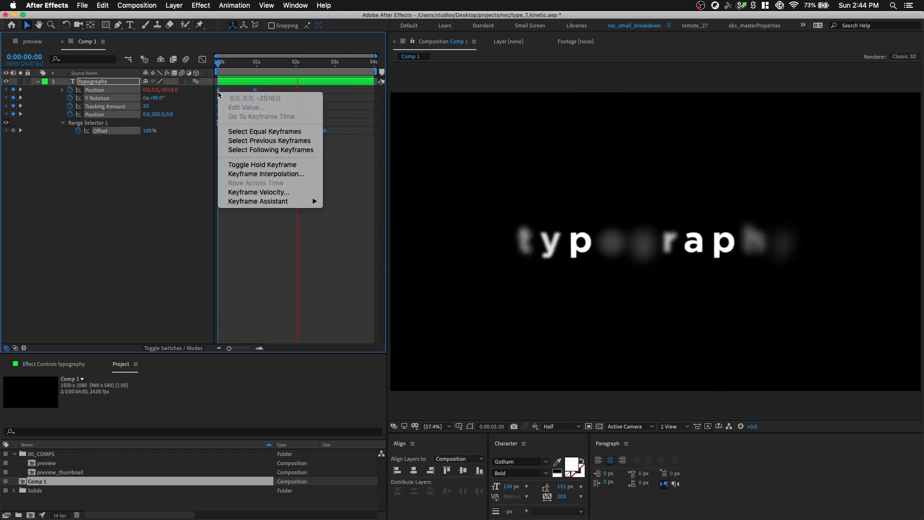
mouse_move(294, 202)
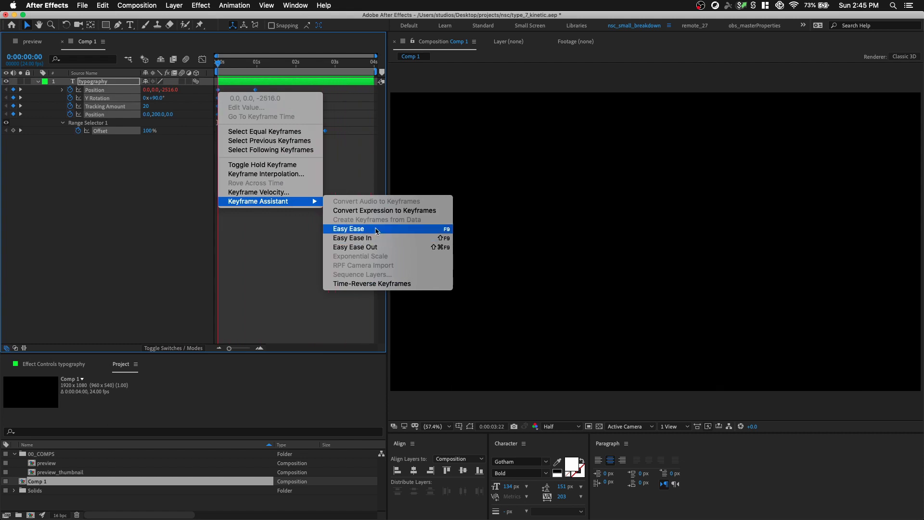
left_click(359, 228)
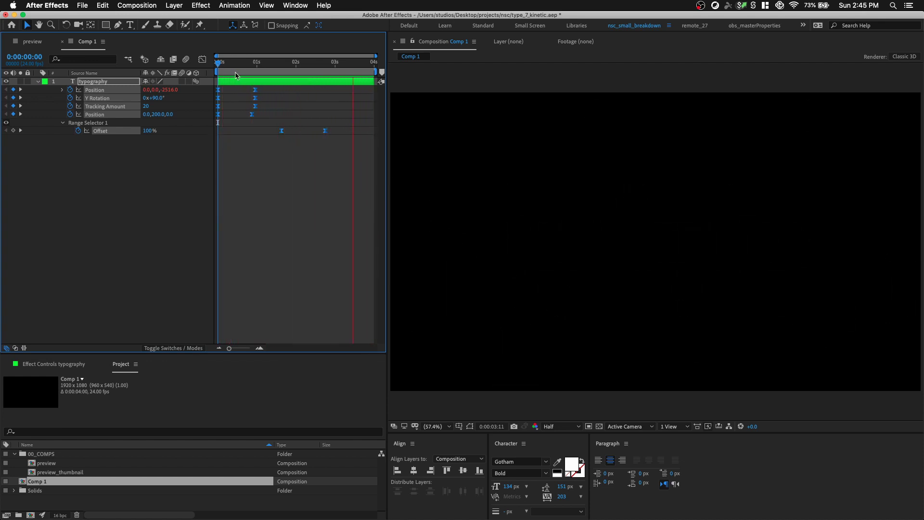
- Preview the eased animation, checking the letters around frame 6
key("space")
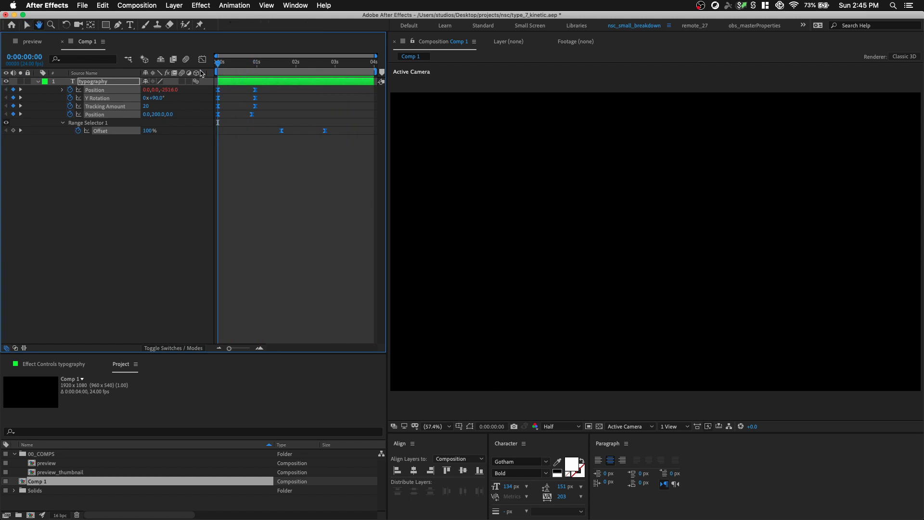
key("space")
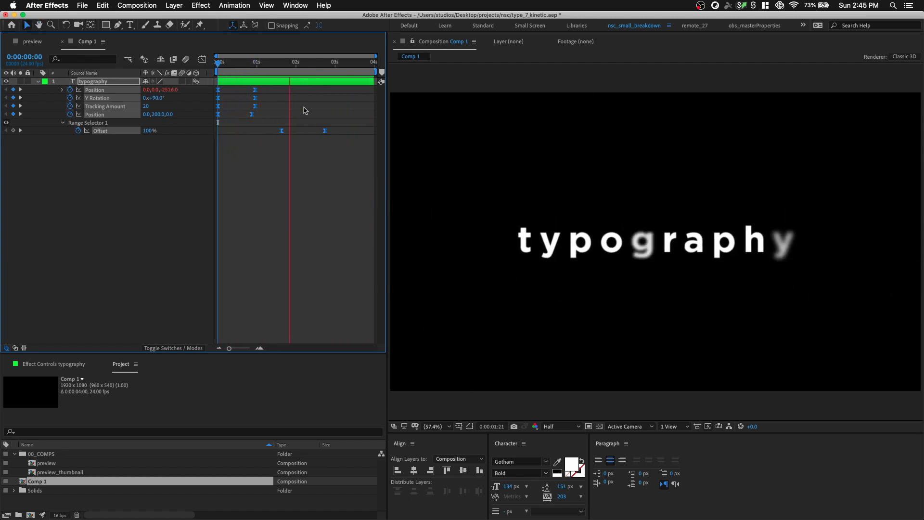
key("space")
left_click_drag(320, 64, 234, 62)
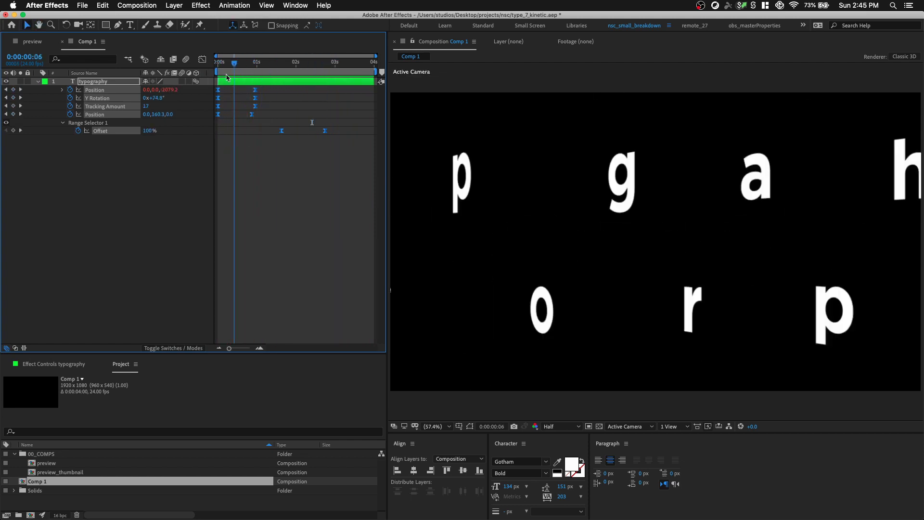
key("space")
- Add Camera 1 with the 35mm preset and show its Position (960, 540, -1866.7)
right_click(176, 148)
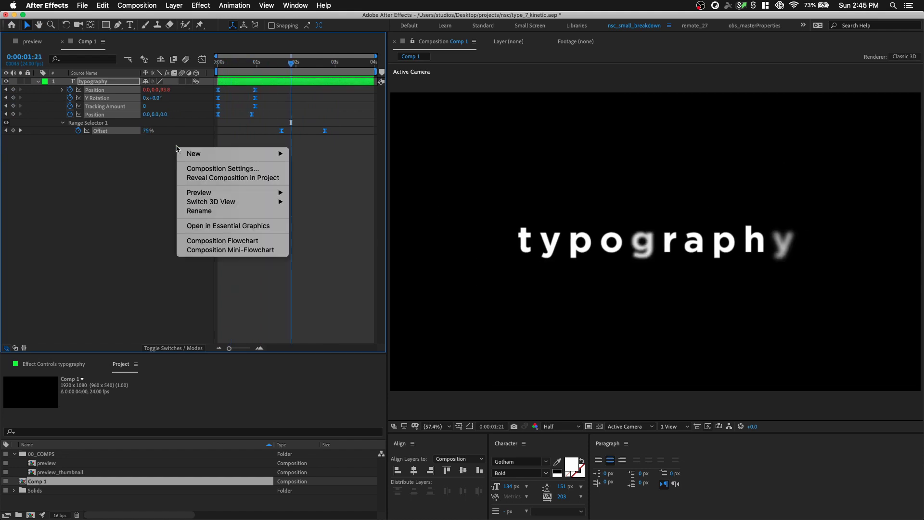
mouse_move(197, 155)
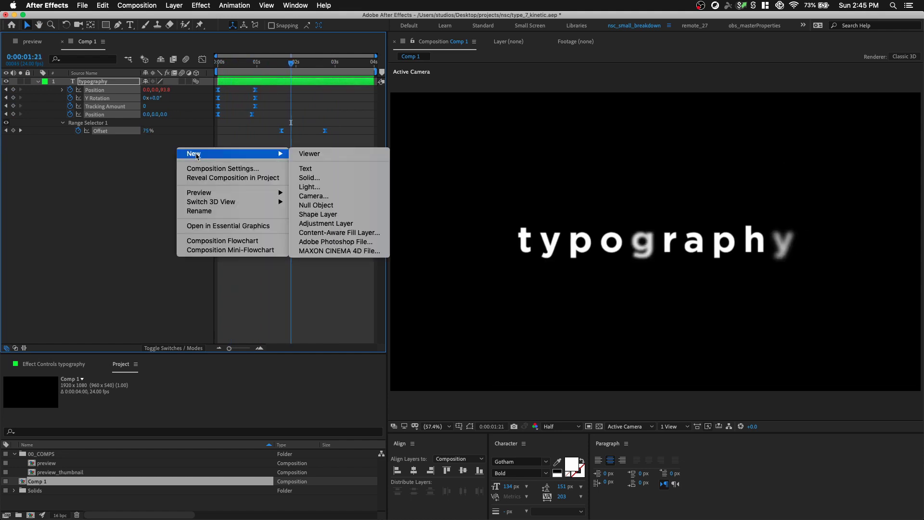
left_click(314, 196)
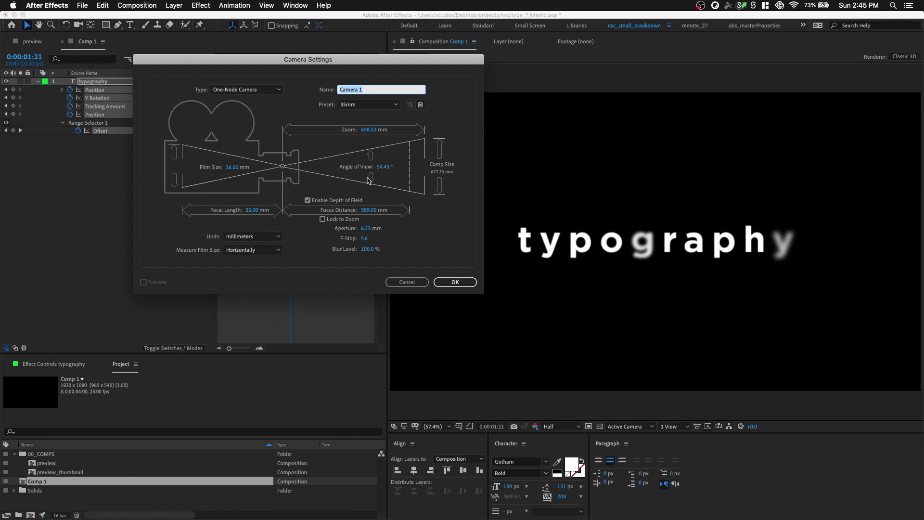
left_click(446, 284)
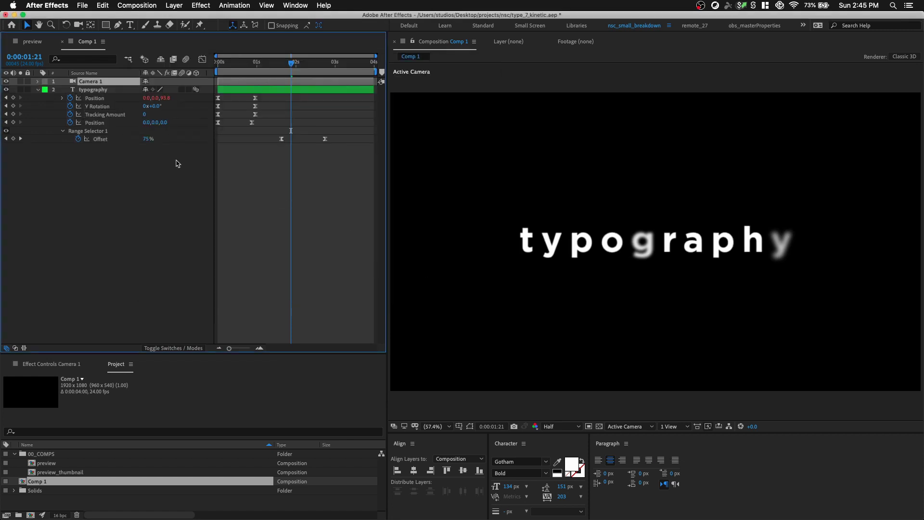
left_click(38, 81)
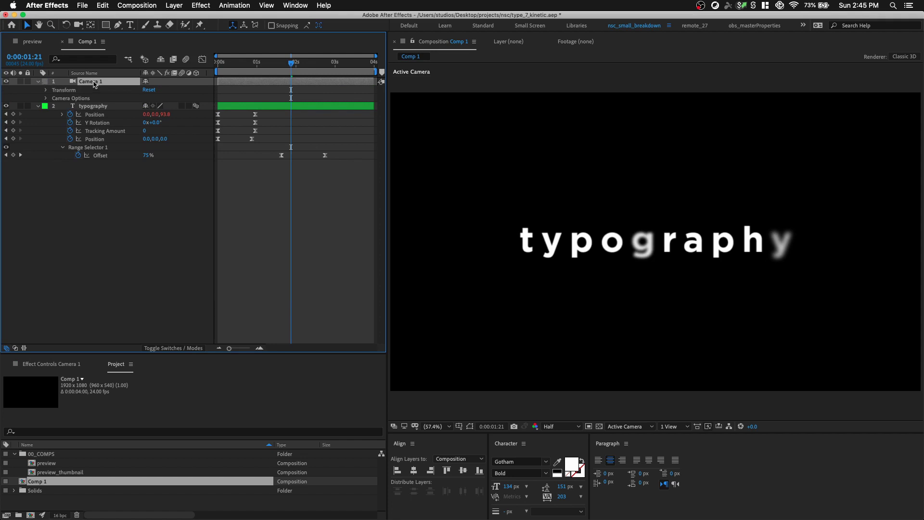
key("p")
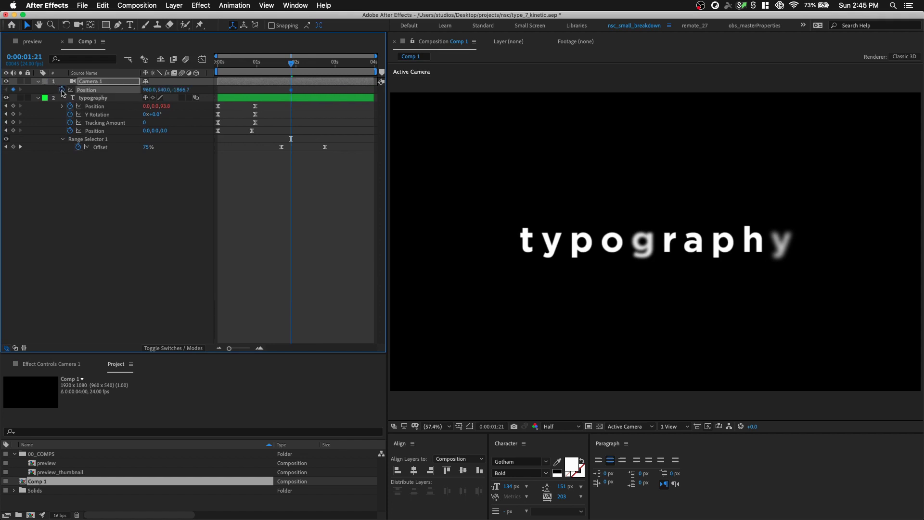
- Keyframe Camera 1's Z Position from -1866.7 at 1:15 to -1122.7 at 1:23
left_click_drag(295, 65, 282, 66)
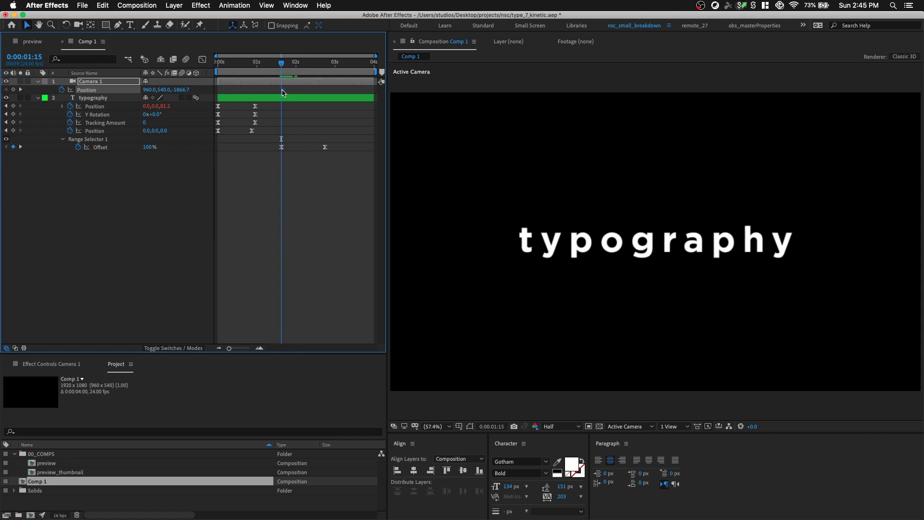
left_click_drag(281, 64, 295, 68)
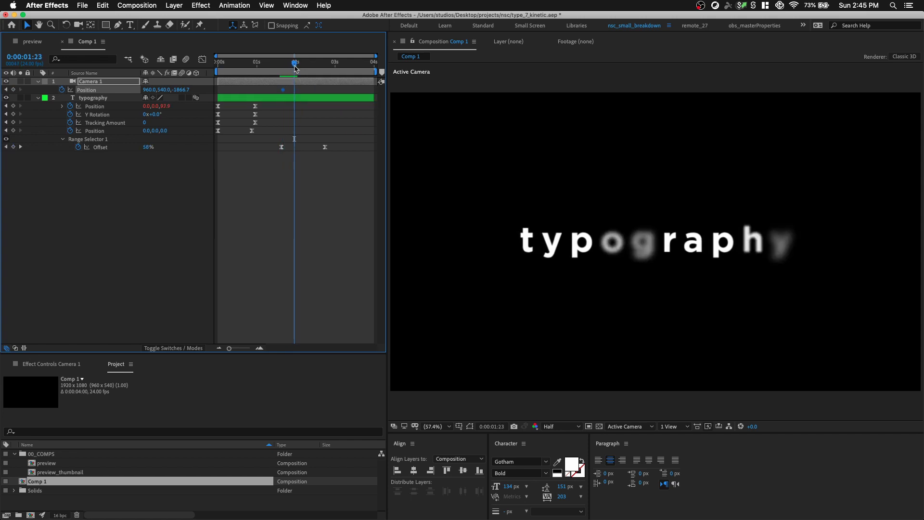
left_click_drag(179, 89, 305, 99)
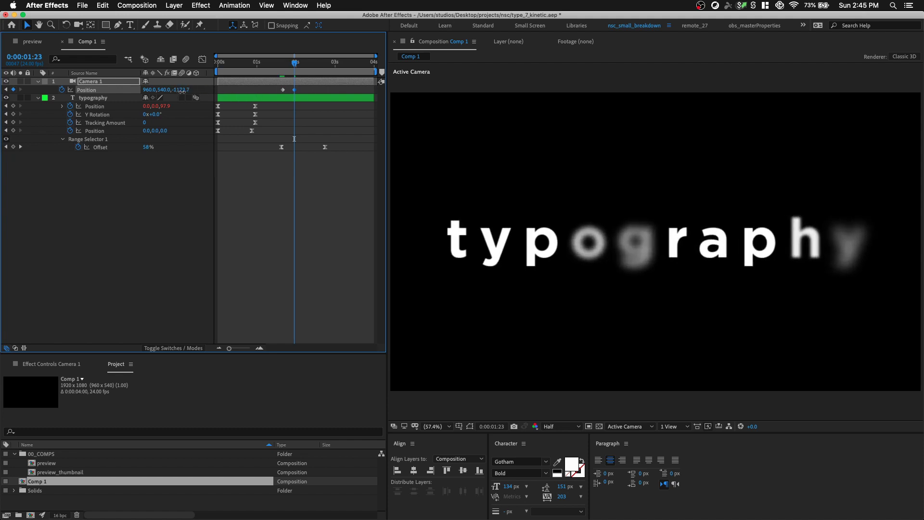
- Return to 0:00 and select the camera's second Position keyframe
left_click_drag(182, 90, 186, 90)
left_click_drag(294, 63, 216, 67)
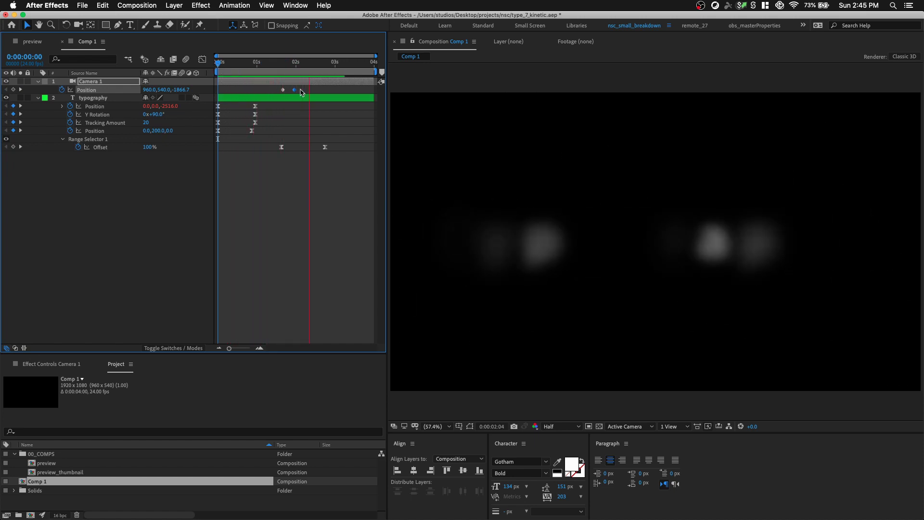
left_click(279, 93)
left_click(294, 90)
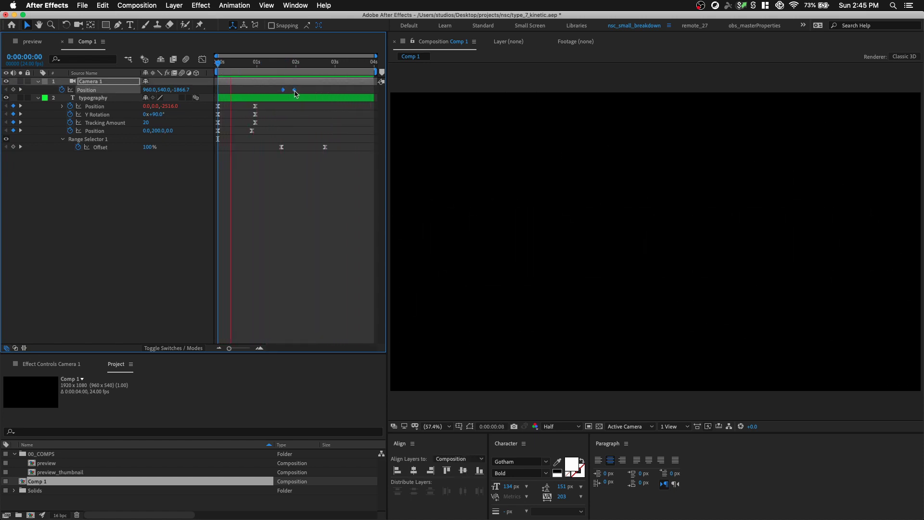
- Apply Easy Ease to the camera Position keyframes
right_click(294, 90)
mouse_move(350, 203)
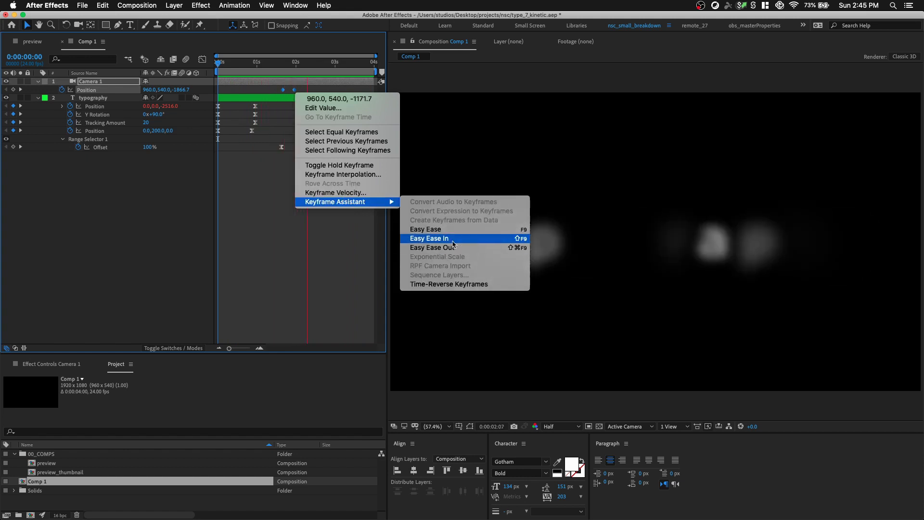
left_click(425, 229)
- In the Graph Editor, increase keyframe influence so the speed peaks near 11,500 px/sec
left_click(203, 58)
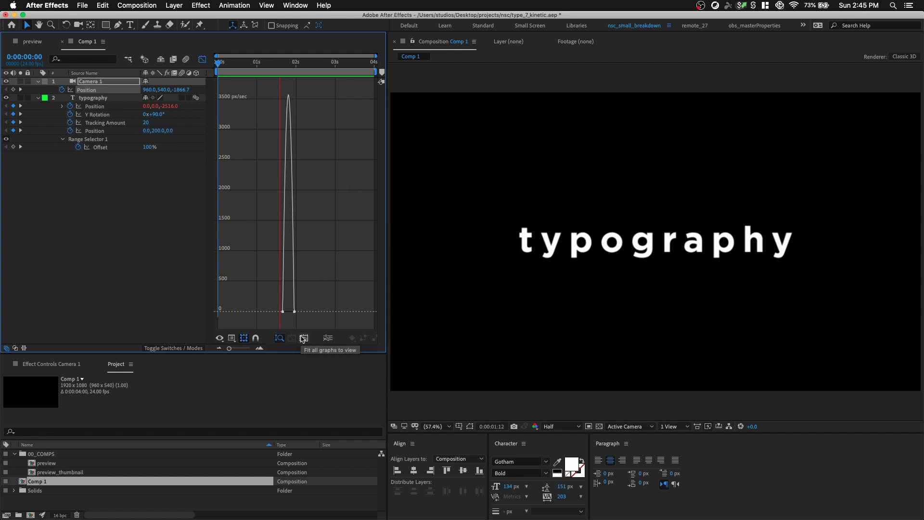
left_click(303, 338)
left_click_drag(274, 303, 216, 326)
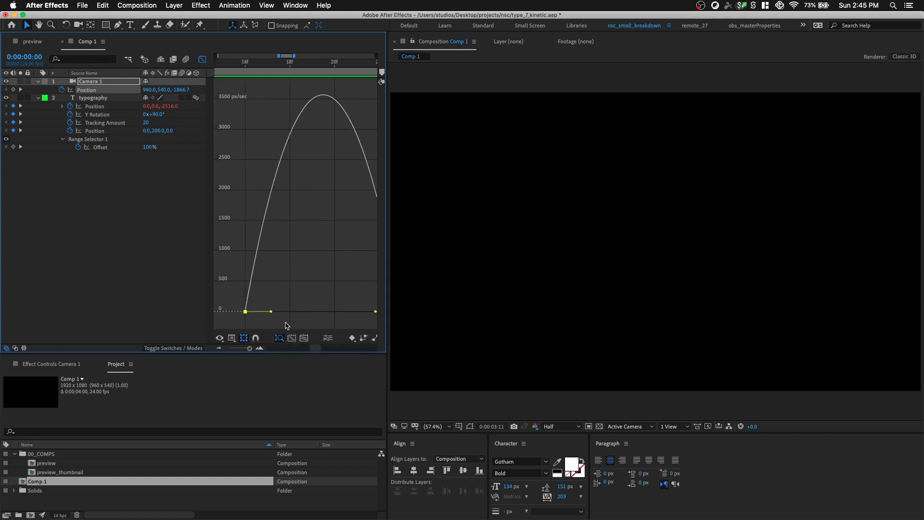
left_click_drag(271, 313, 295, 316)
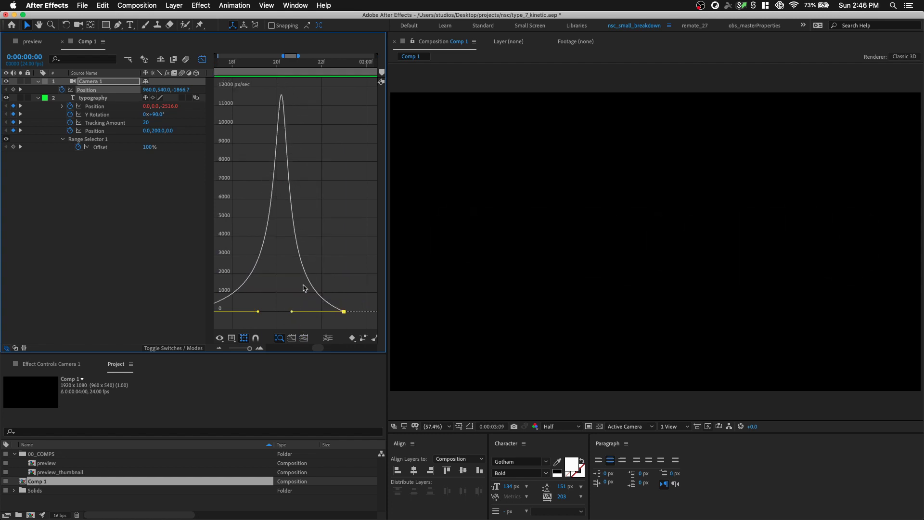
key("space")
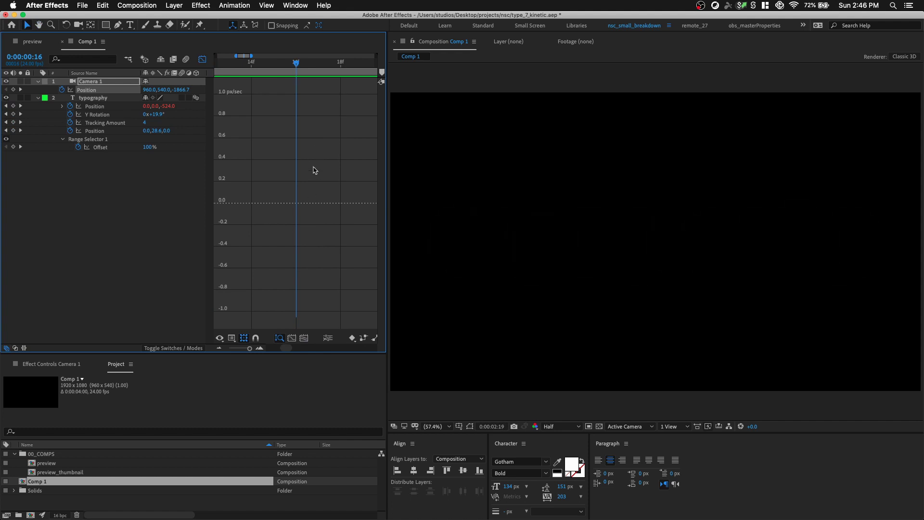
- Zoom the timeline out to four seconds and start the work area at 1:08
left_click(203, 59)
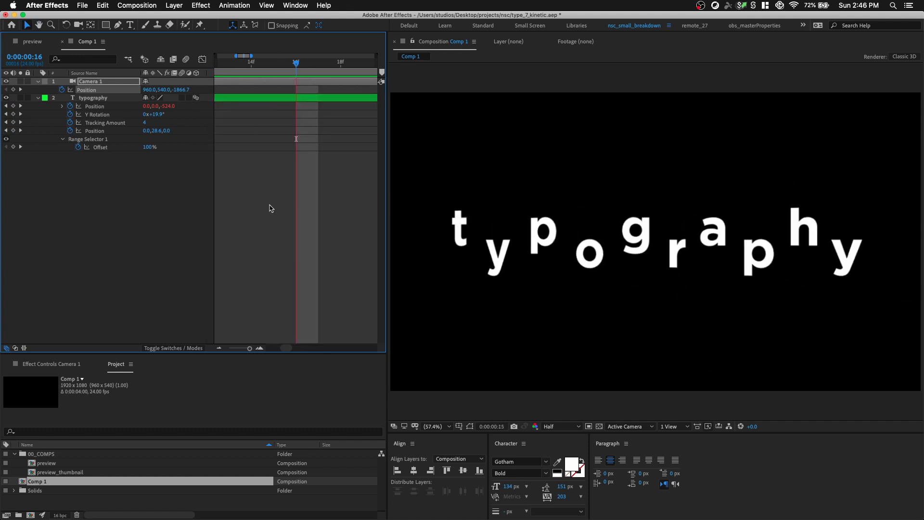
left_click_drag(249, 347, 229, 348)
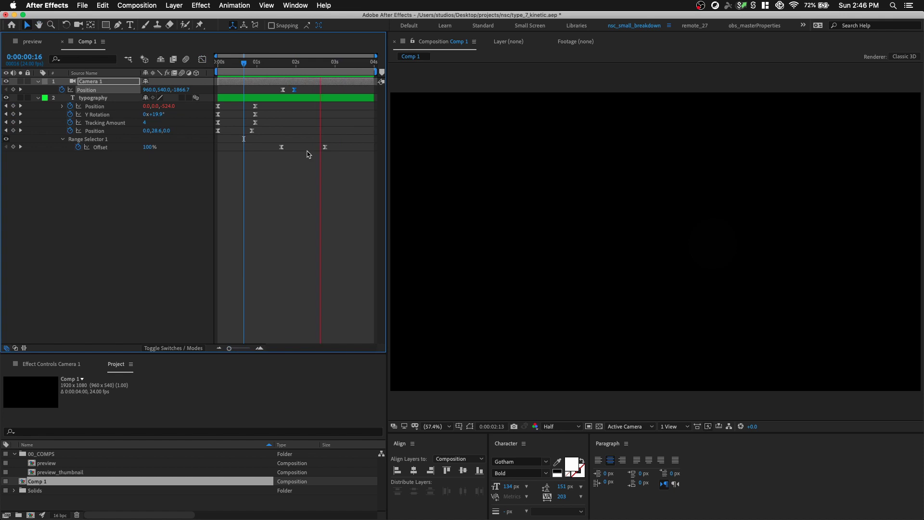
left_click(304, 124)
left_click_drag(288, 67, 270, 67)
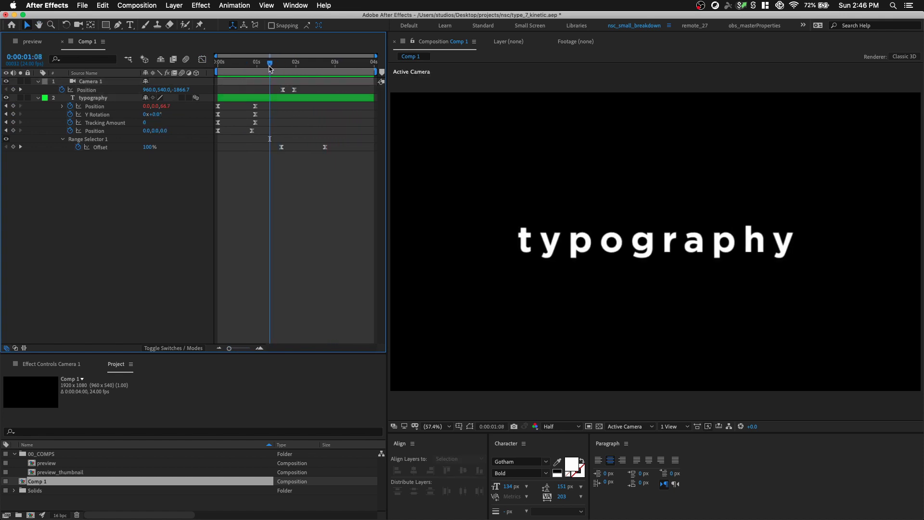
key("b")
key("space")
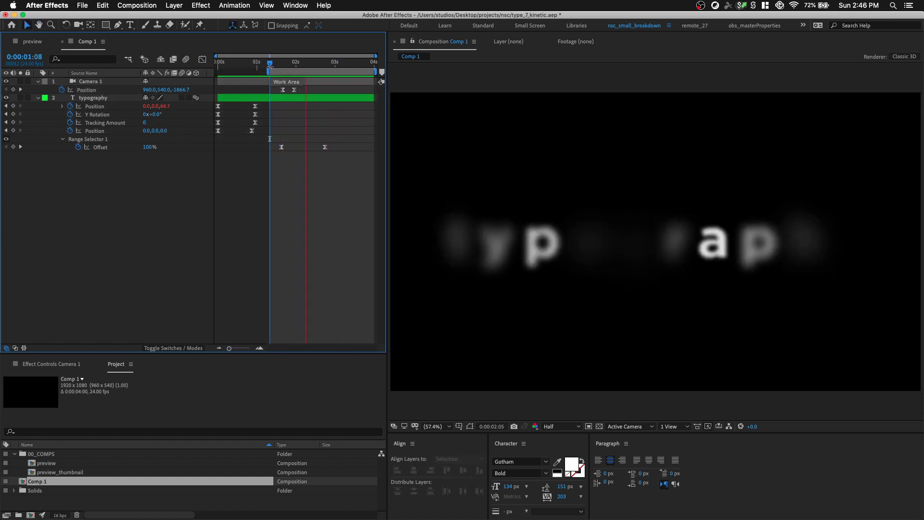
- Nudge the second camera keyframe later and set the work area from 0:00 to about 3:01
left_click_drag(295, 90, 301, 90)
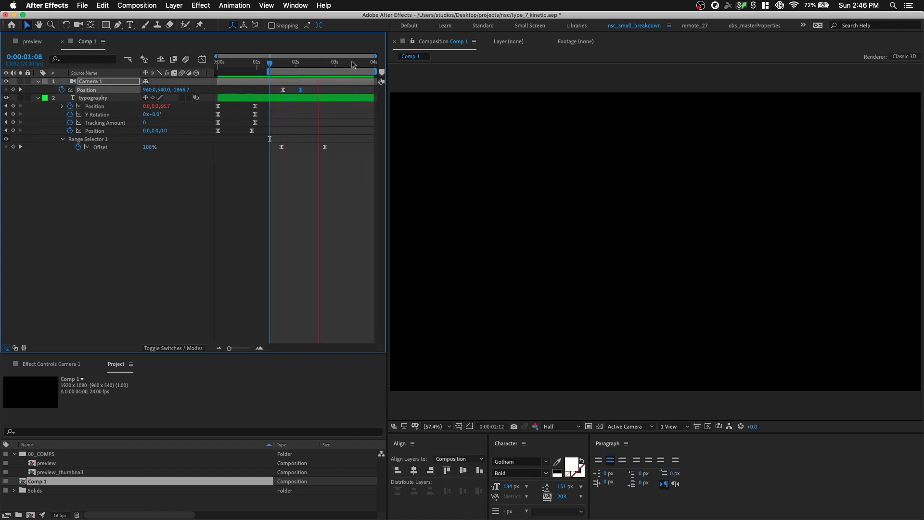
left_click(336, 69)
key("n")
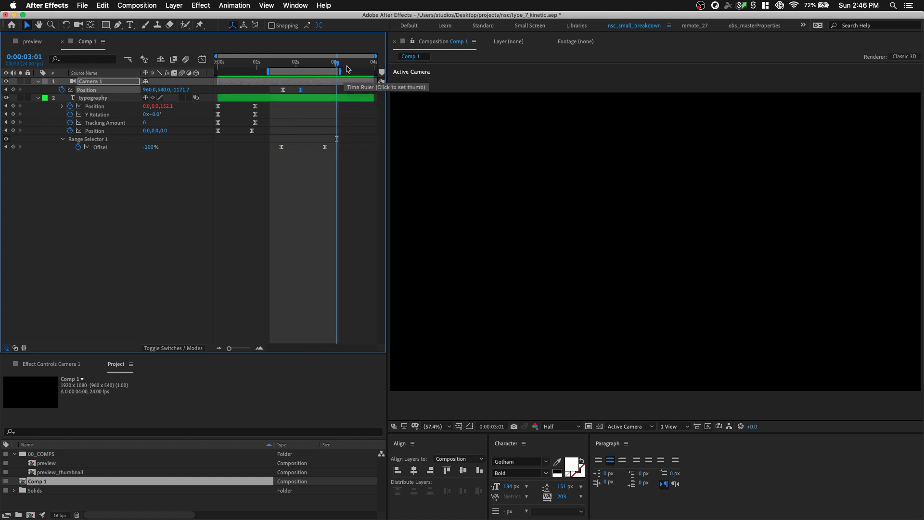
left_click(309, 70)
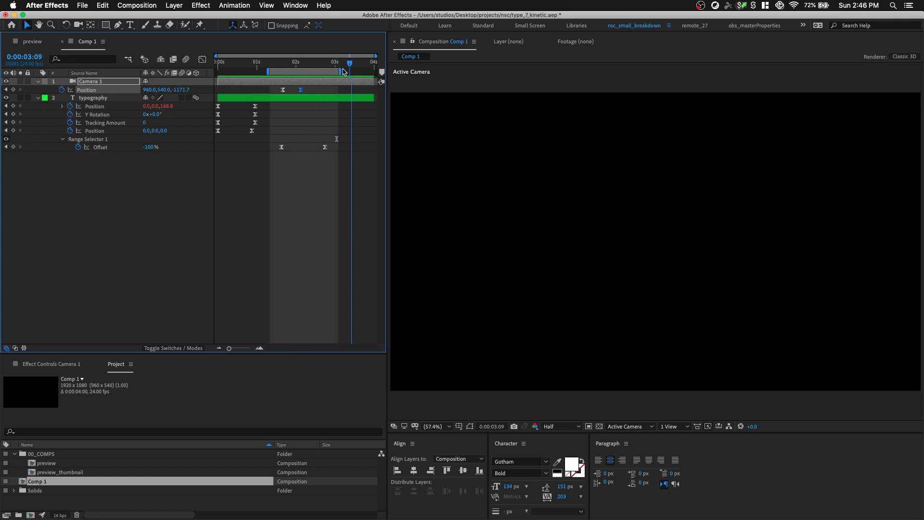
key("space")
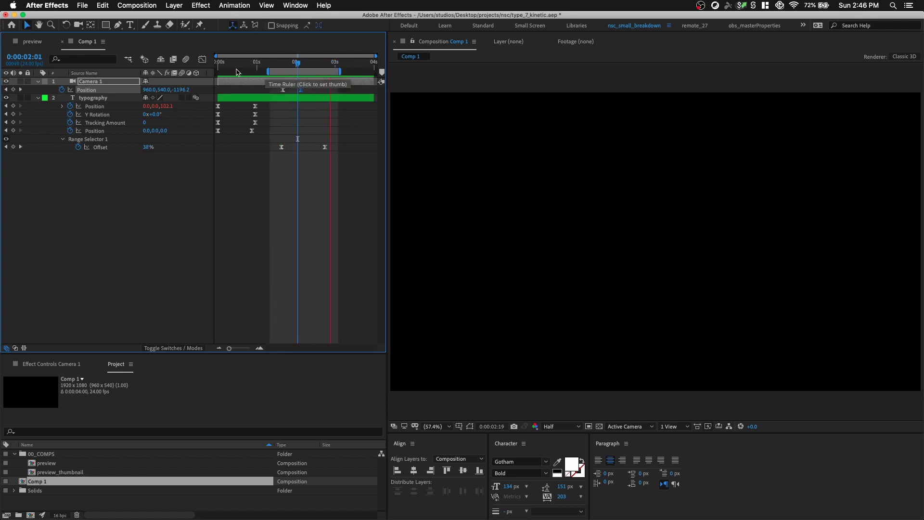
key("space")
key("b")
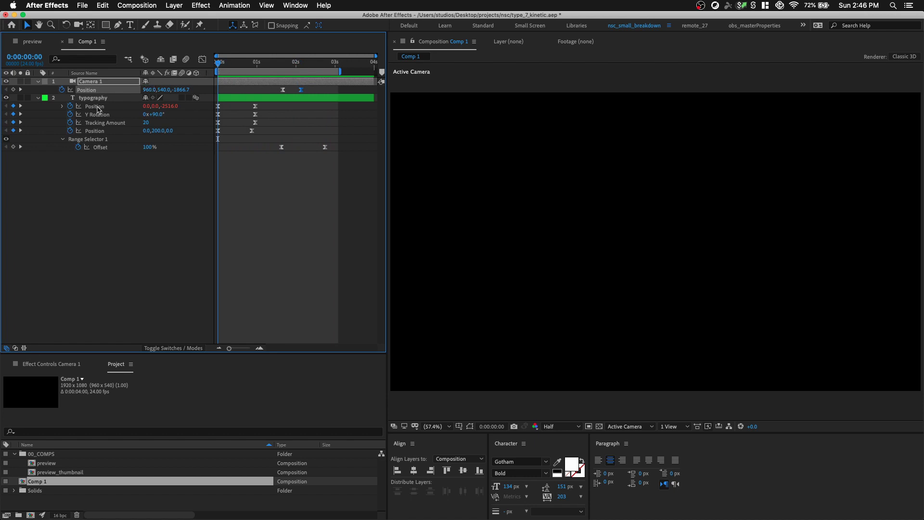
- Keyframe Camera 1's Z Rotation at 26° and 0° at frame 19
left_click(93, 82)
key("r")
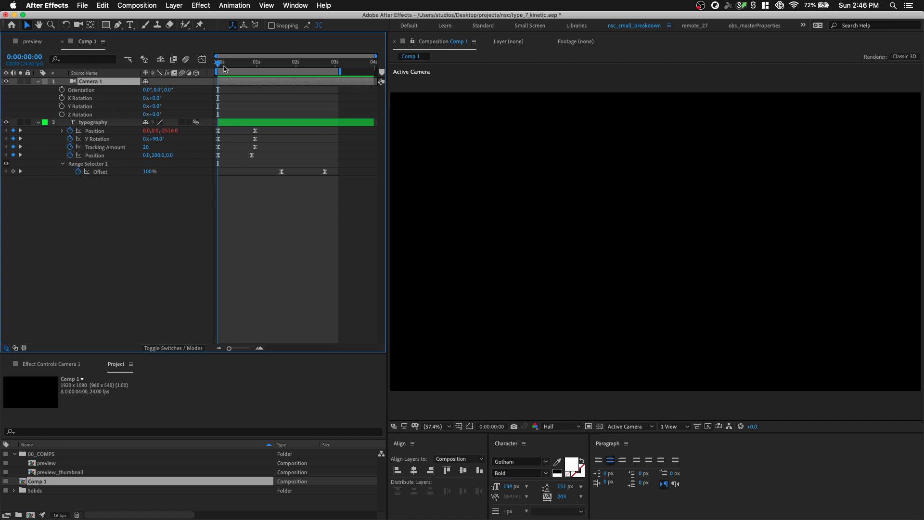
left_click_drag(224, 68, 249, 66)
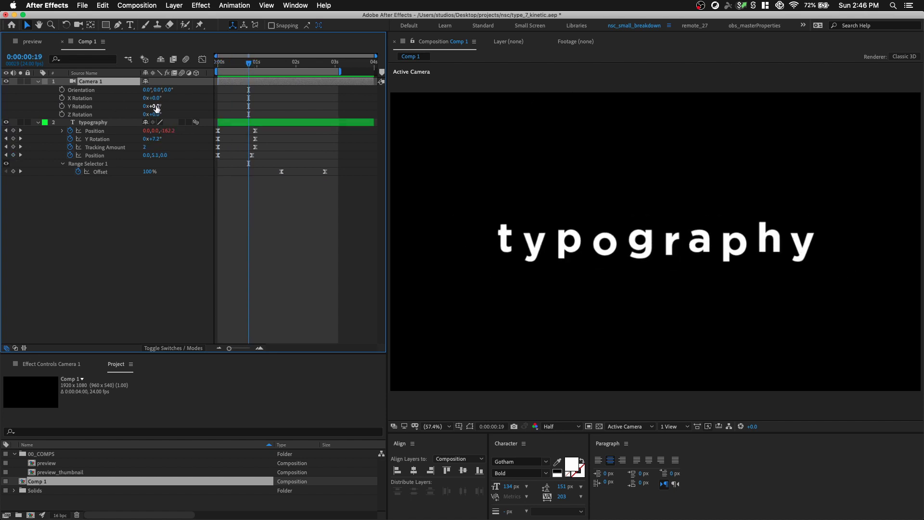
left_click_drag(155, 114, 172, 116)
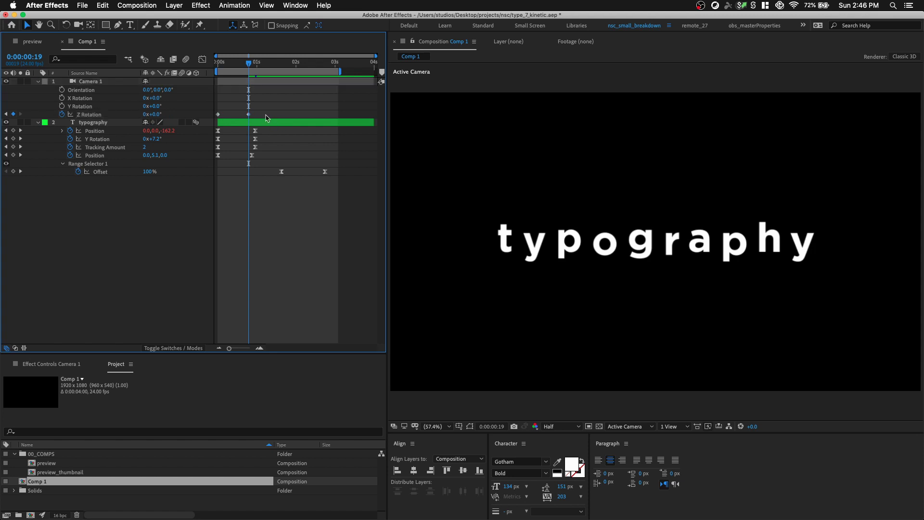
- Easy Ease the Z Rotation keyframes and raise the first keyframe's influence to about 73%
right_click(215, 116)
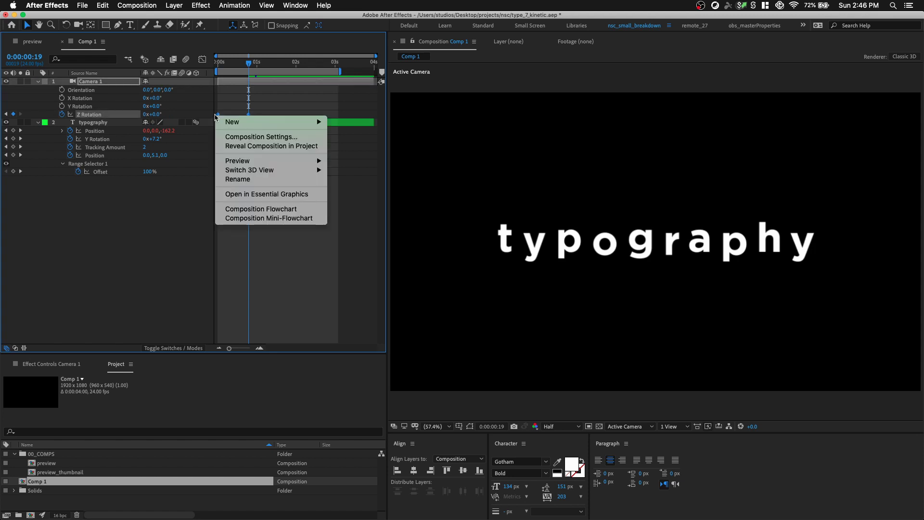
left_click(248, 115)
right_click(249, 115)
mouse_move(306, 225)
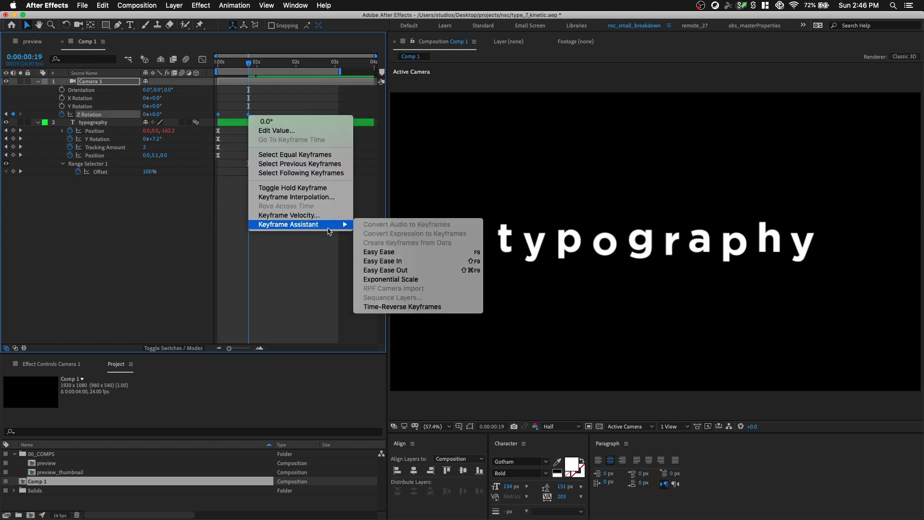
left_click(412, 253)
left_click(201, 59)
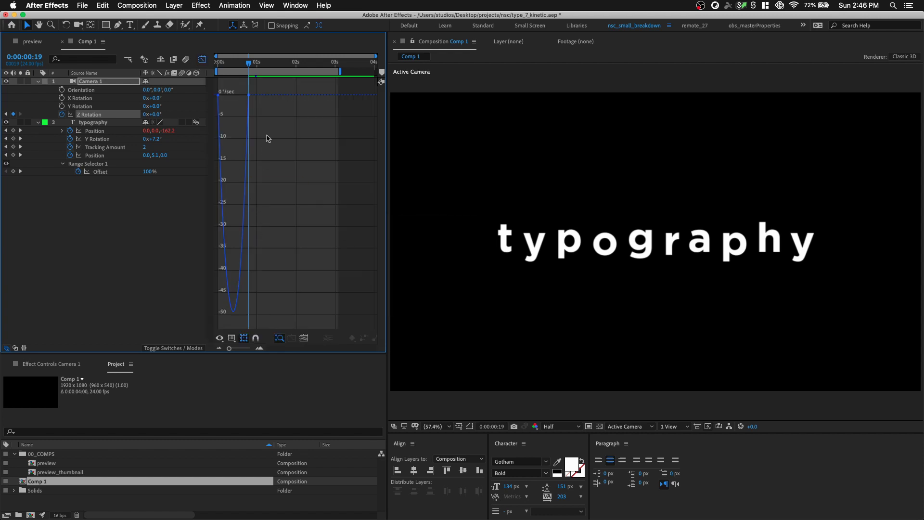
left_click(305, 339)
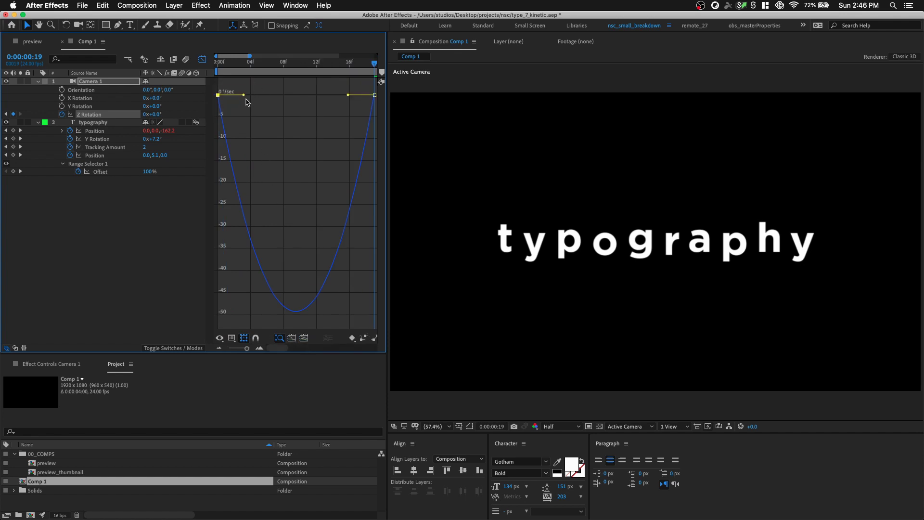
left_click_drag(243, 98, 276, 98)
left_click(202, 60)
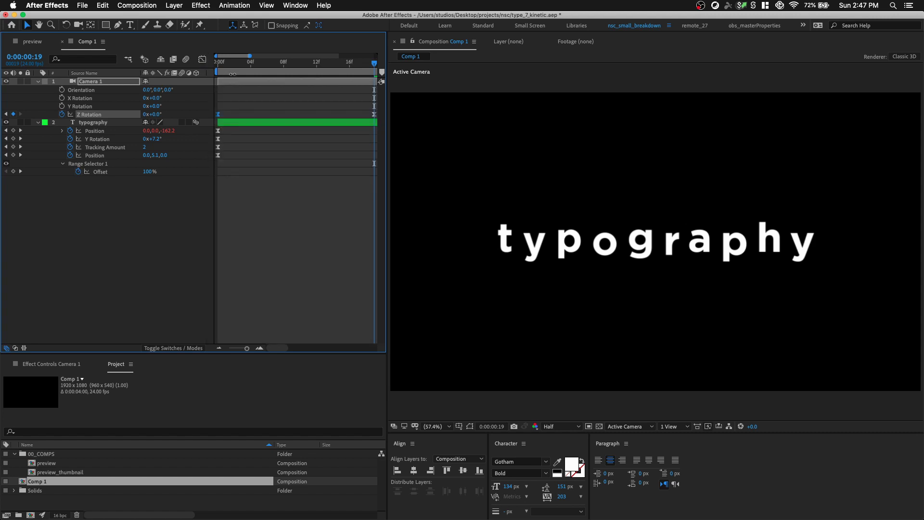
left_click(225, 69)
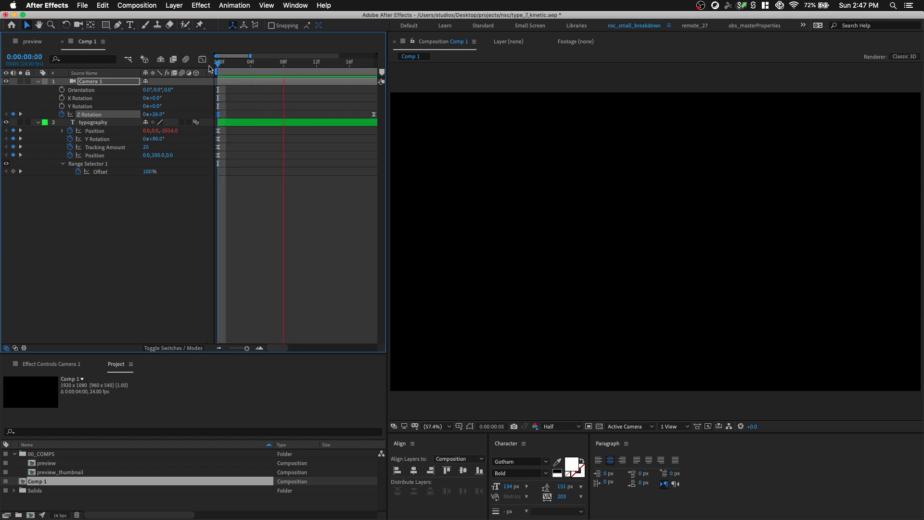
left_click(220, 347)
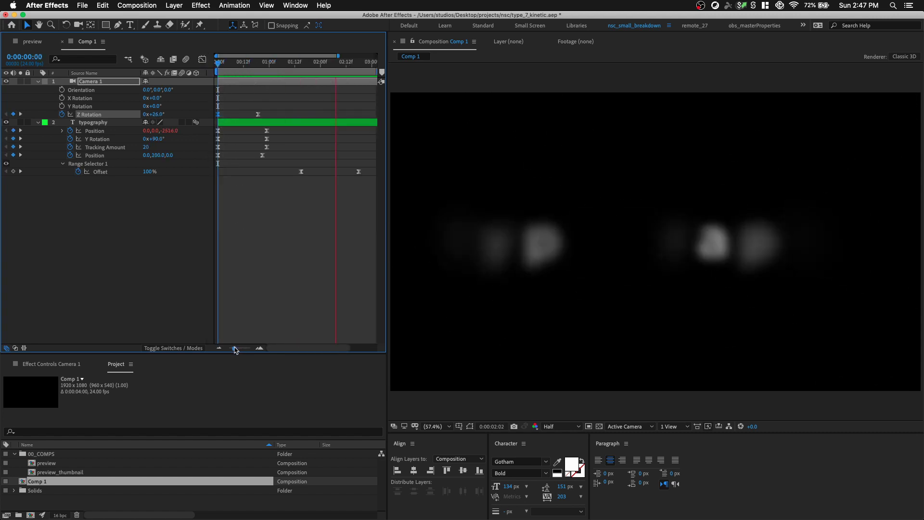